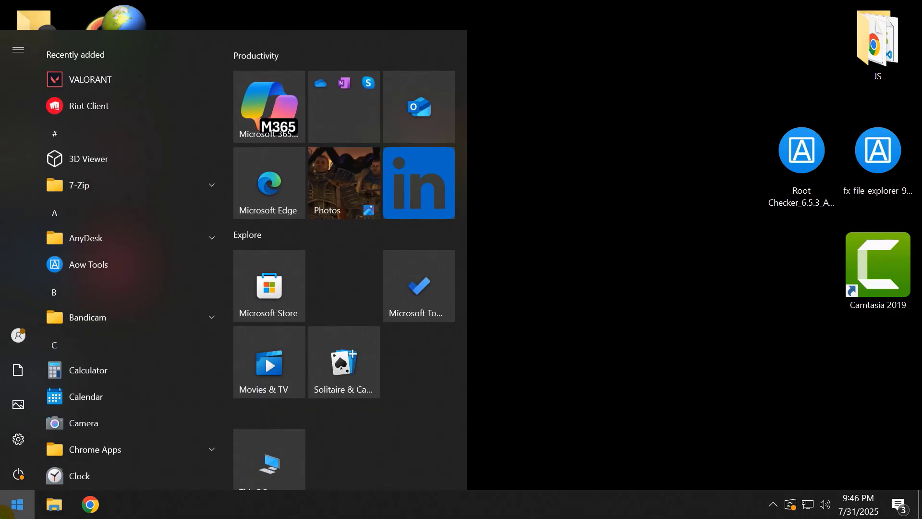
Check the PC's hardware and GPU details in Intel Graphics Command Center, and close it
{"action": "type", "text": "inte"}
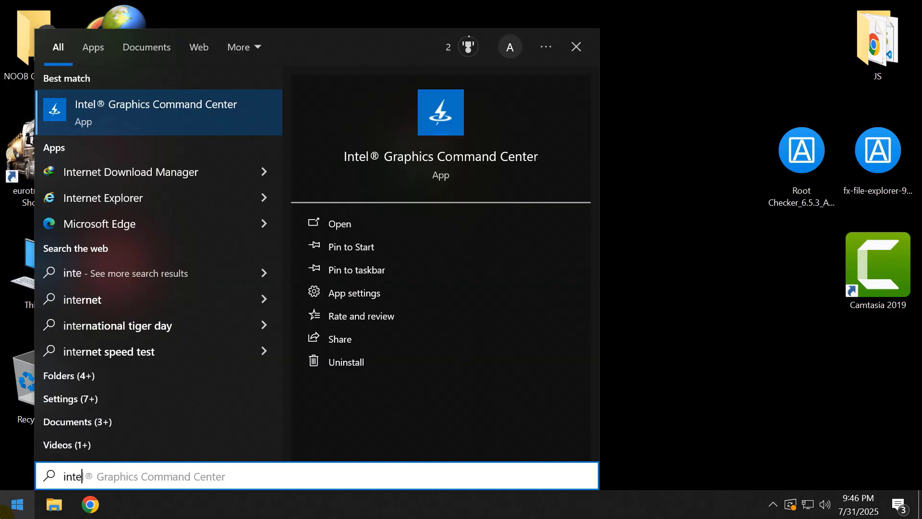
{"action": "key", "text": "Return"}
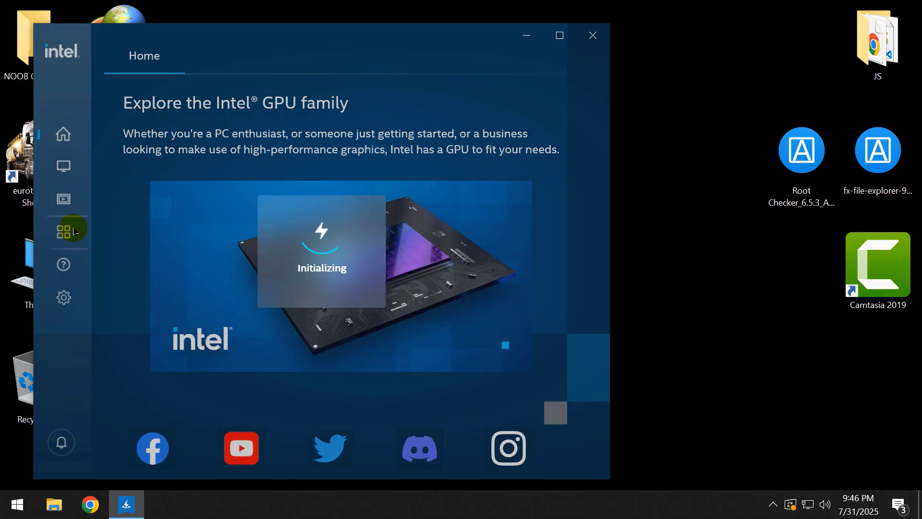
{"action": "left_click", "coordinate": [67, 232]}
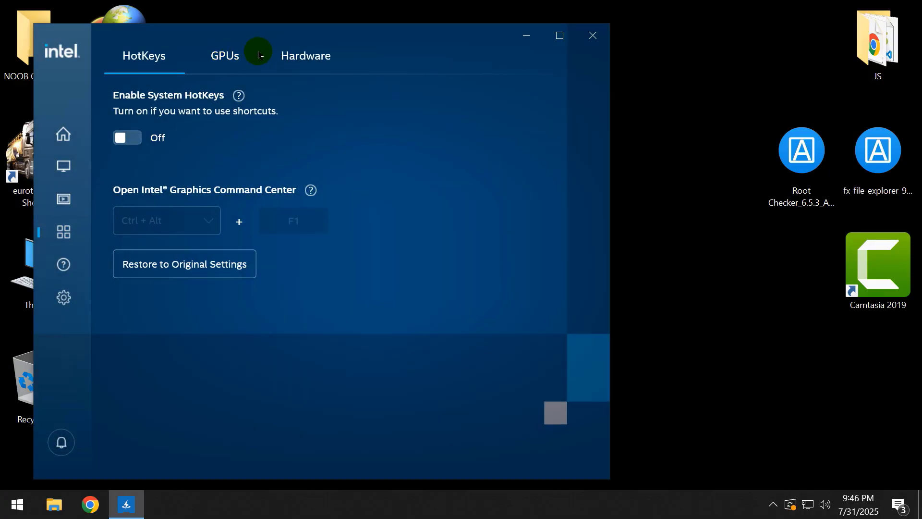
{"action": "left_click", "coordinate": [281, 54]}
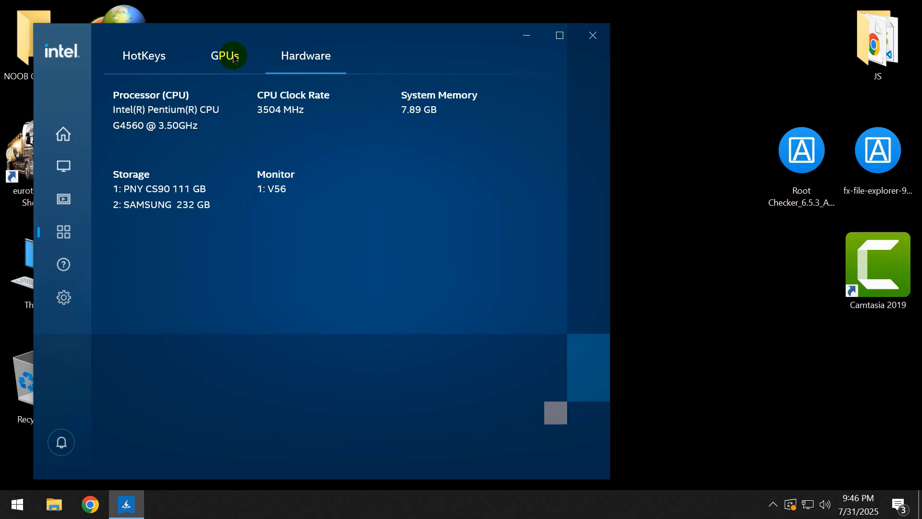
{"action": "left_click", "coordinate": [234, 58]}
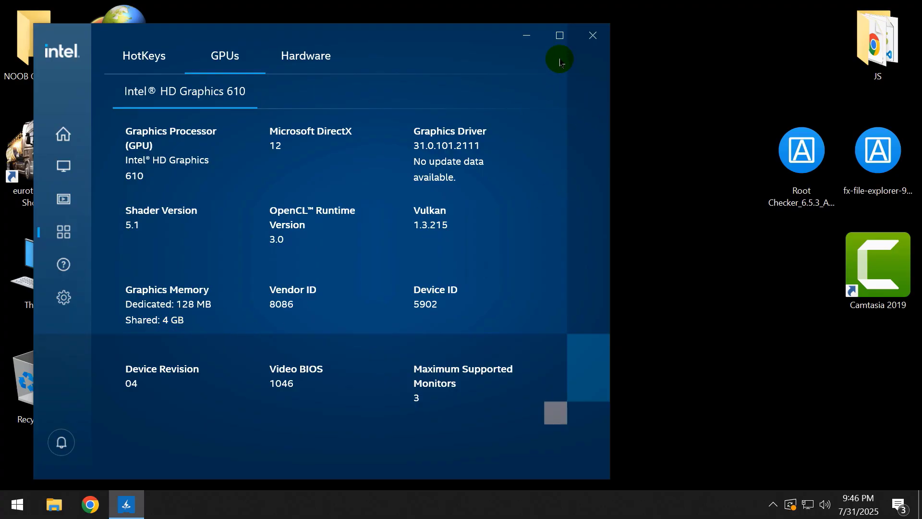
{"action": "left_click", "coordinate": [593, 35]}
{"action": "right_click", "coordinate": [303, 210]}
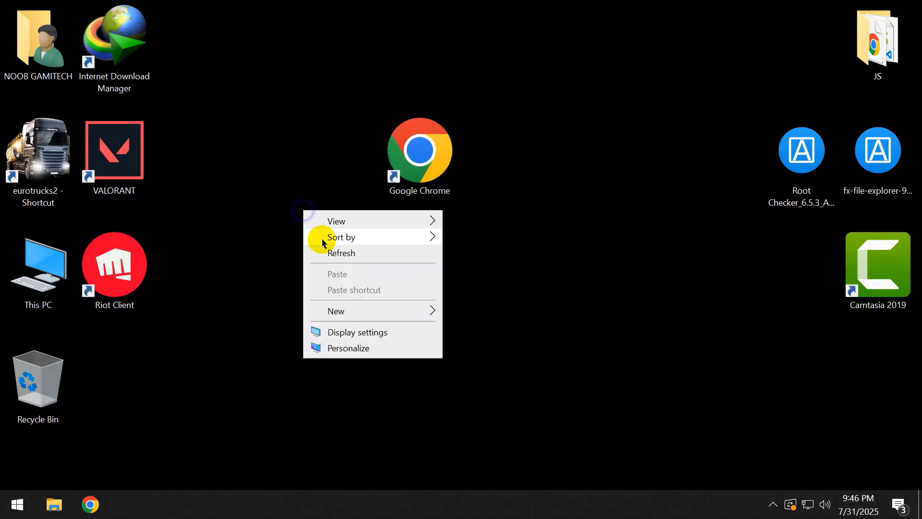
{"action": "left_click", "coordinate": [322, 252]}
{"action": "left_click_drag", "start_coordinate": [250, 115], "coordinate": [106, 323]}
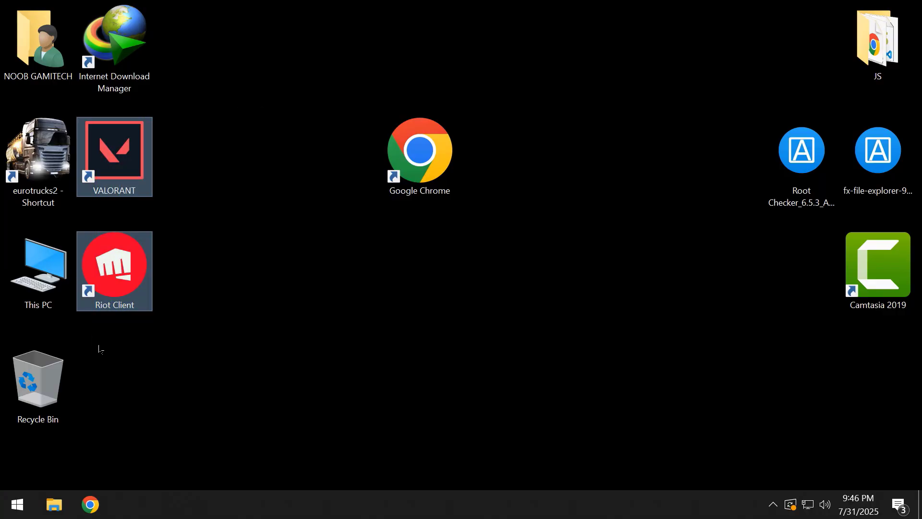
{"action": "left_click", "coordinate": [196, 293]}
Exit the Riot Games client running in the background from the system tray
{"action": "left_click", "coordinate": [778, 509]}
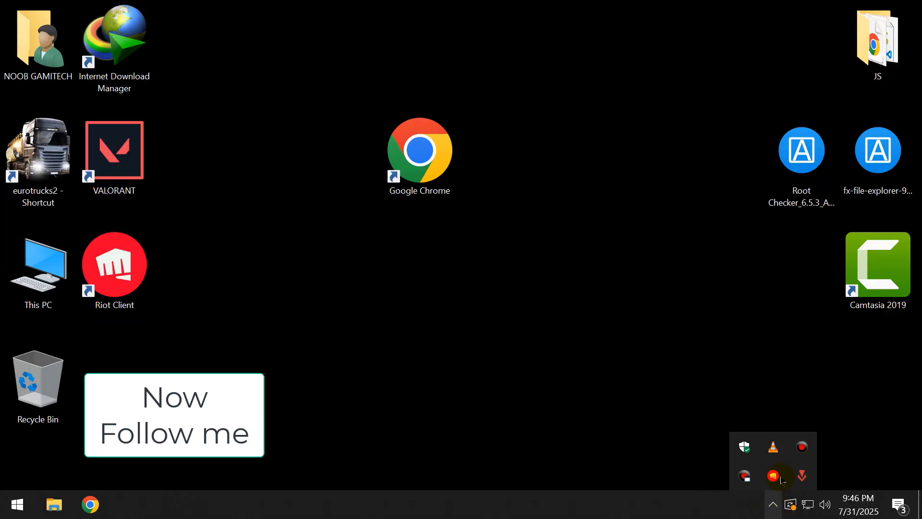
{"action": "right_click", "coordinate": [768, 477]}
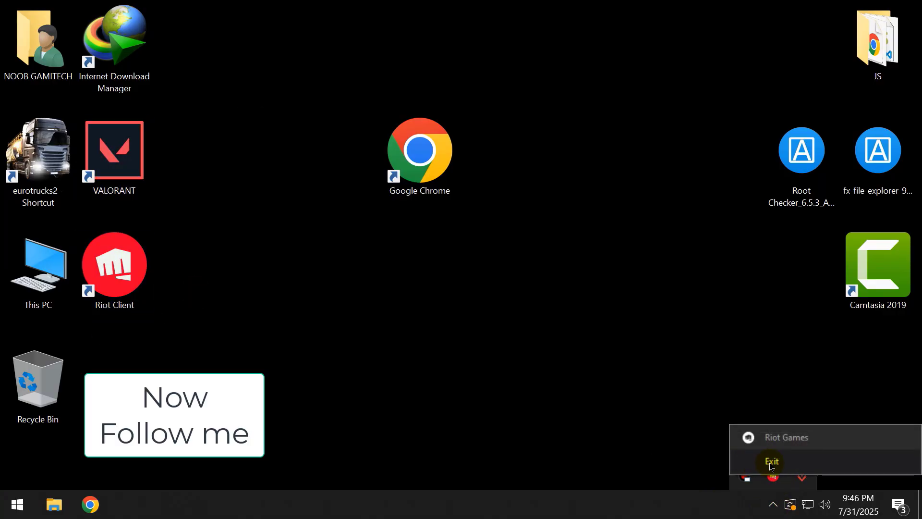
{"action": "left_click", "coordinate": [769, 461]}
{"action": "left_click", "coordinate": [581, 342]}
{"action": "left_click", "coordinate": [336, 316]}
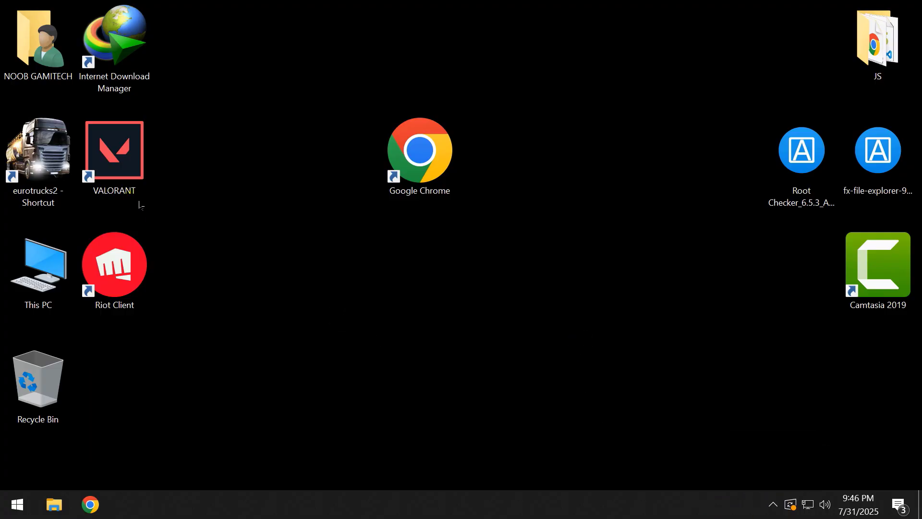
From the VALORANT shortcut's file location, set RiotClientServices.exe to disable fullscreen optimizations and run as an administrator
{"action": "right_click", "coordinate": [119, 168]}
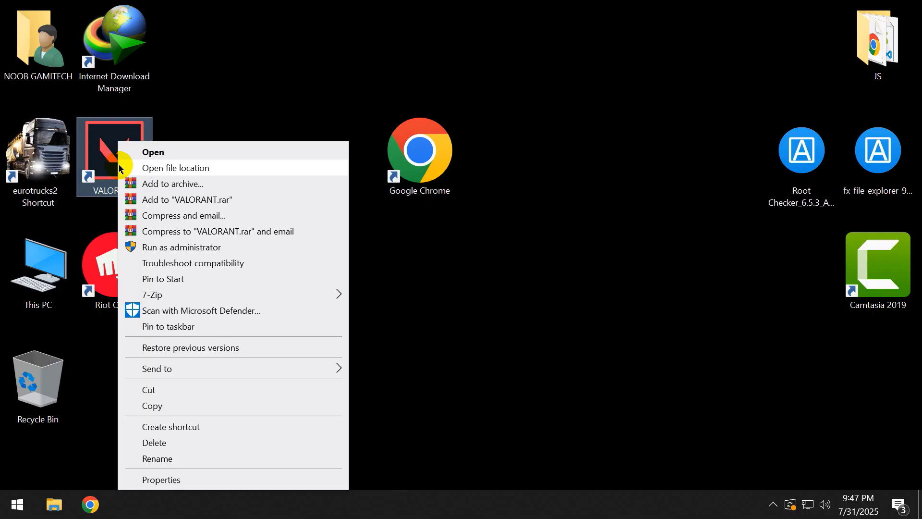
{"action": "left_click", "coordinate": [144, 168]}
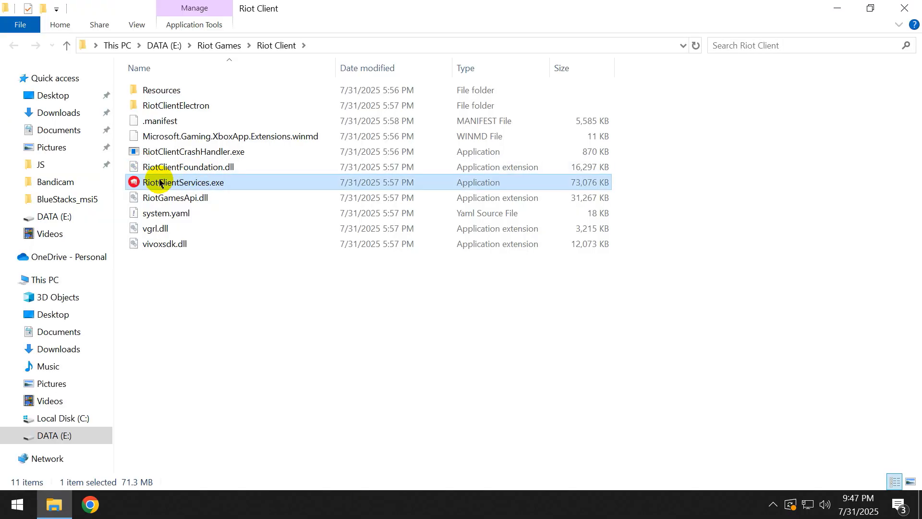
{"action": "right_click", "coordinate": [165, 187]}
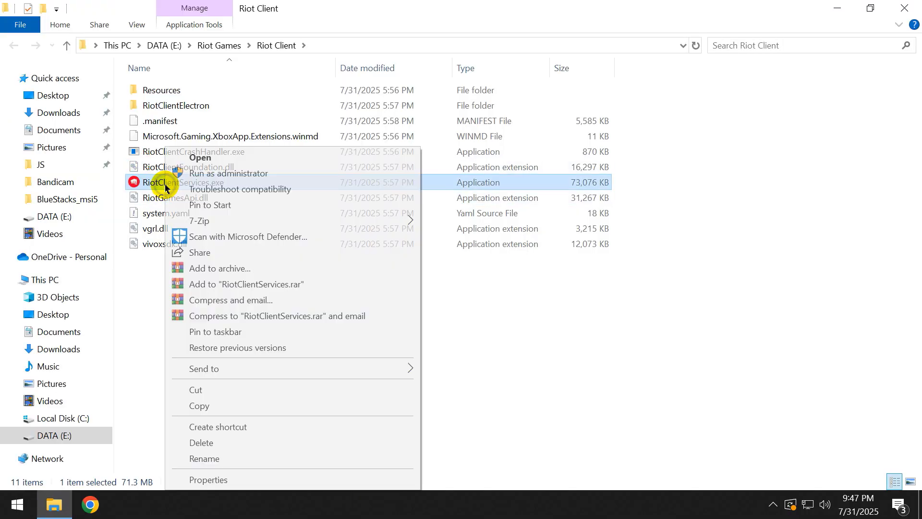
{"action": "left_click", "coordinate": [216, 478]}
{"action": "left_click", "coordinate": [290, 132]}
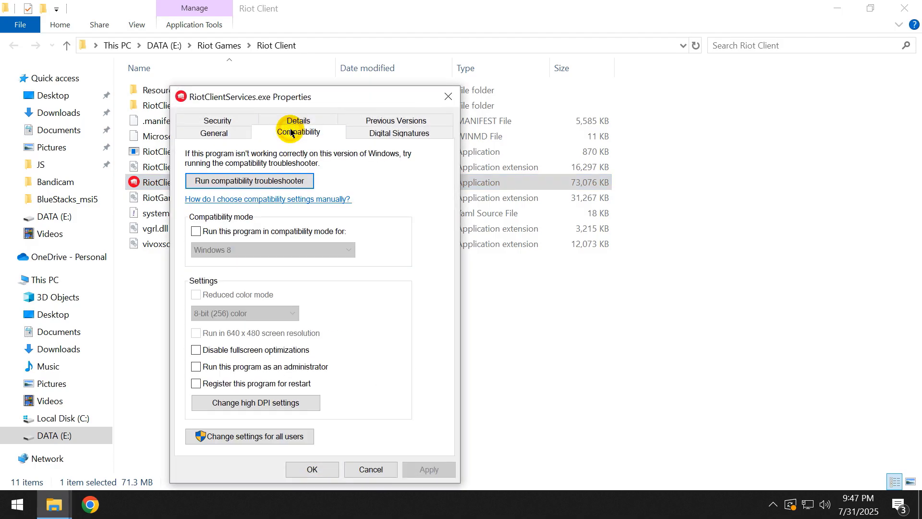
{"action": "left_click", "coordinate": [196, 351]}
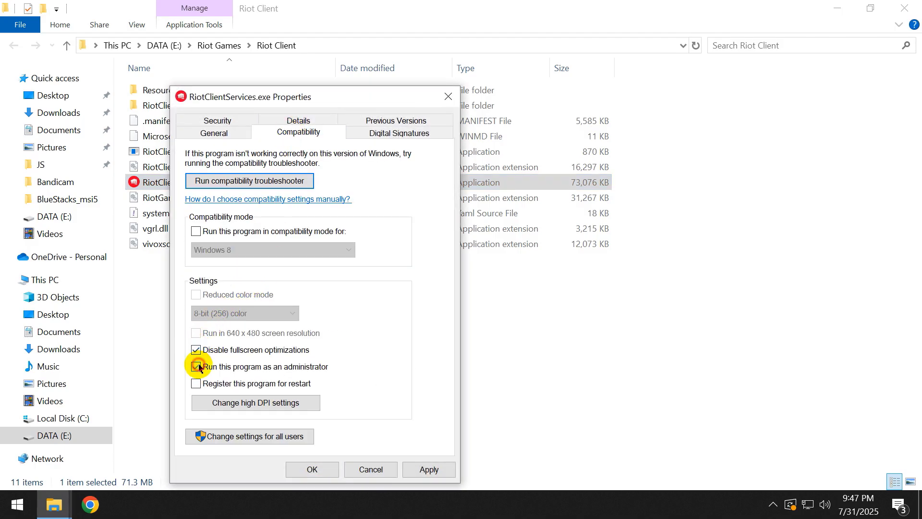
Override RiotClientServices.exe's high DPI scaling behavior with scaling performed by Application, and save its properties
{"action": "left_click", "coordinate": [221, 399]}
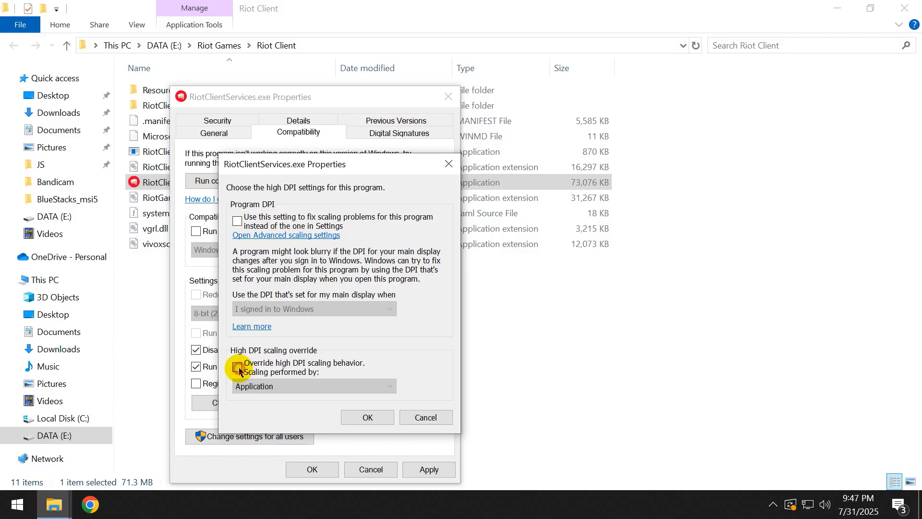
{"action": "left_click", "coordinate": [238, 368]}
{"action": "left_click", "coordinate": [247, 386]}
{"action": "left_click", "coordinate": [250, 397]}
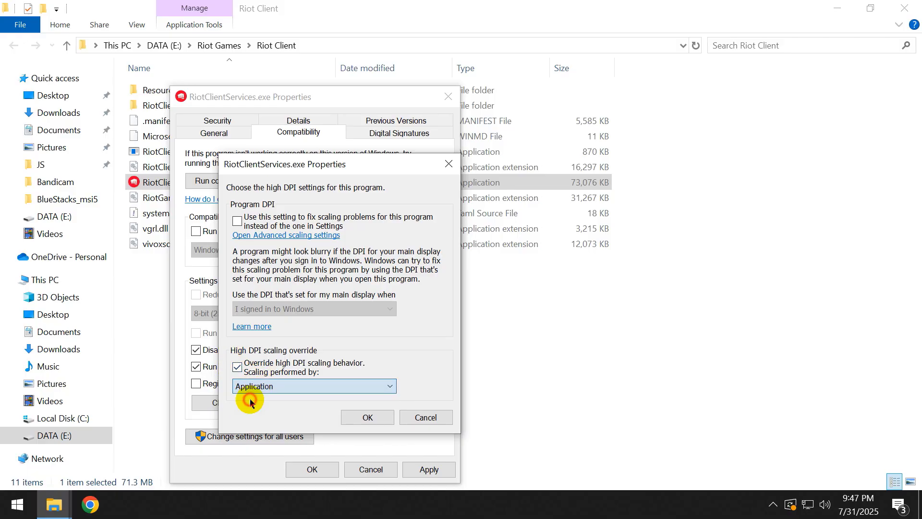
{"action": "left_click", "coordinate": [367, 418]}
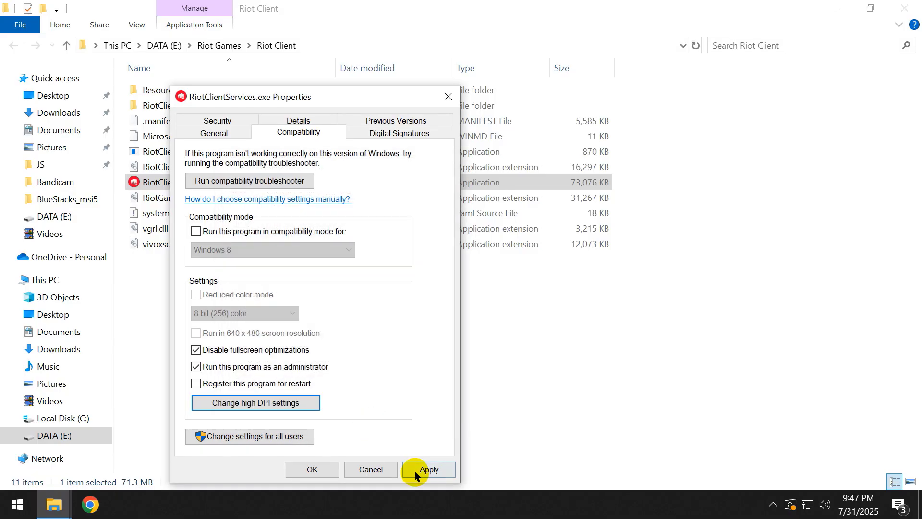
{"action": "left_click", "coordinate": [308, 471]}
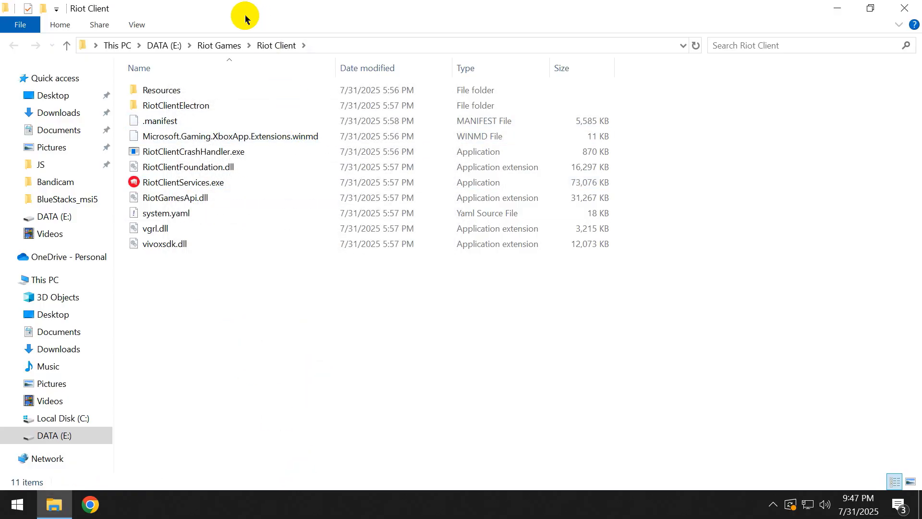
Go to the live folder inside the VALORANT folder of Riot Games
{"action": "left_click", "coordinate": [220, 43]}
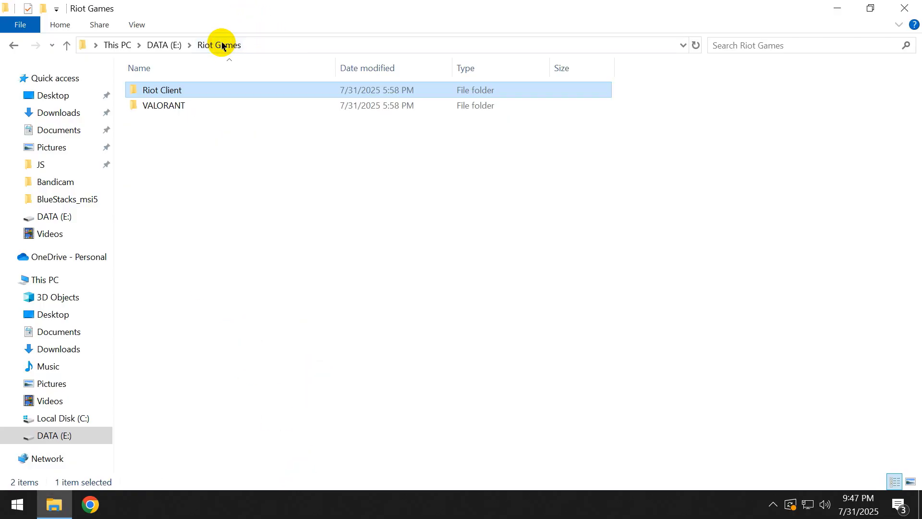
{"action": "double_click", "coordinate": [144, 106]}
{"action": "left_click", "coordinate": [141, 90]}
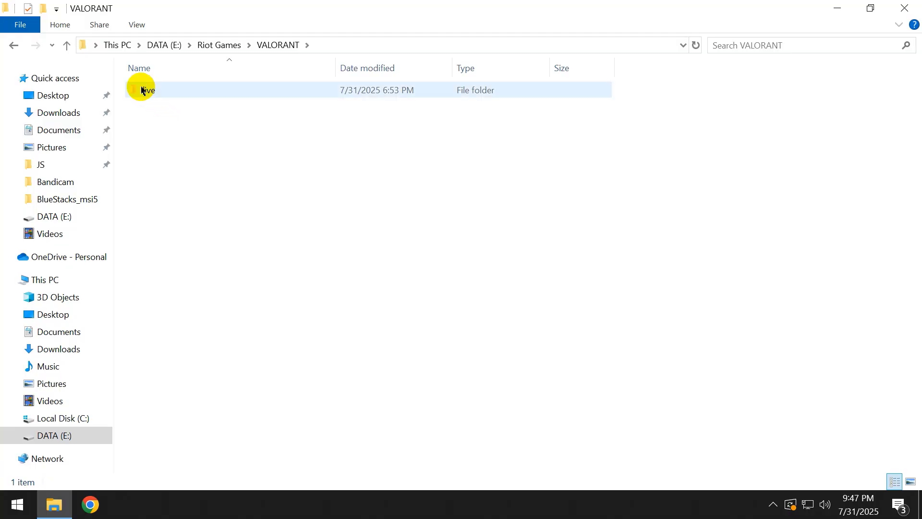
{"action": "double_click", "coordinate": [142, 90]}
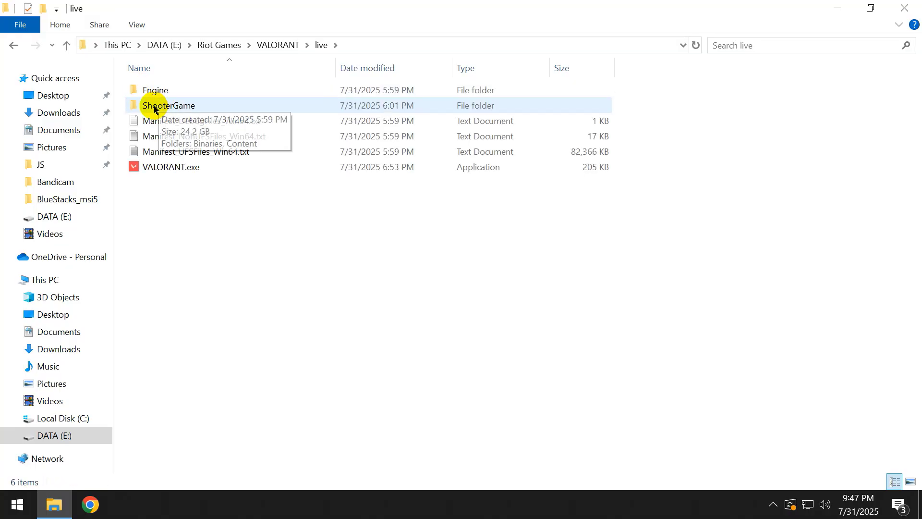
Set VALORANT.exe to disable fullscreen optimizations and run as an administrator in its compatibility properties
{"action": "right_click", "coordinate": [158, 171]}
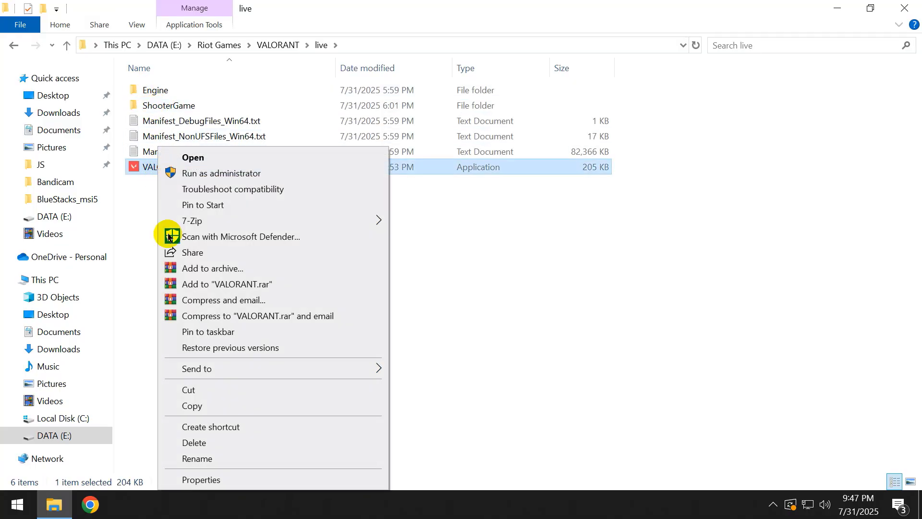
{"action": "left_click", "coordinate": [202, 488]}
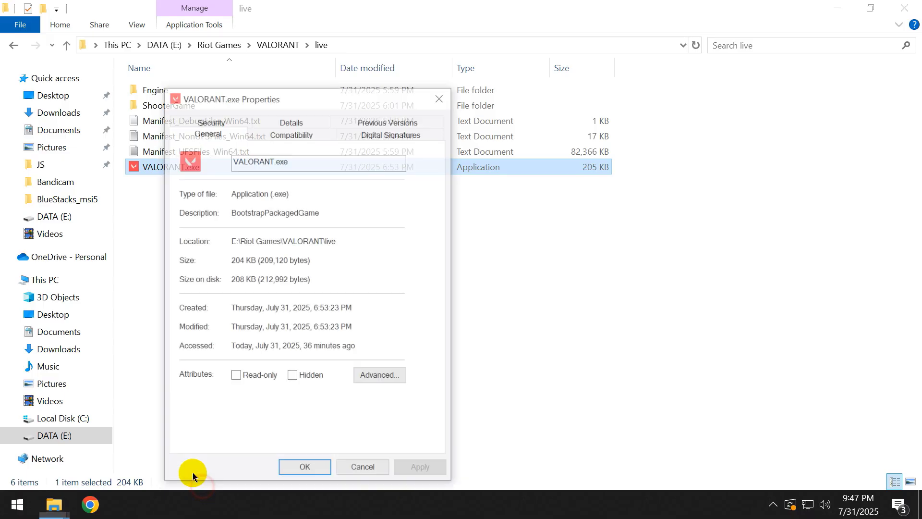
{"action": "left_click", "coordinate": [301, 132]}
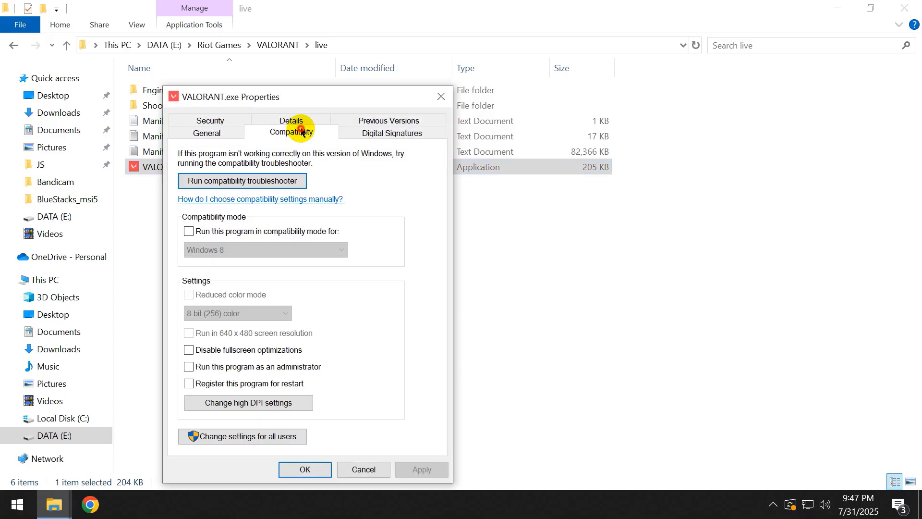
{"action": "left_click", "coordinate": [189, 365]}
Override VALORANT.exe's high DPI scaling behavior with scaling performed by Application, then apply and close its properties
{"action": "left_click", "coordinate": [210, 399]}
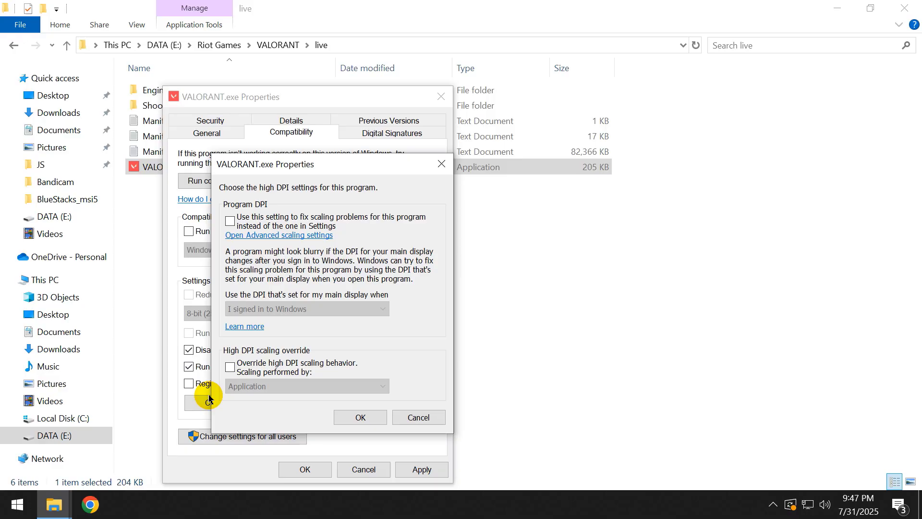
{"action": "left_click", "coordinate": [235, 369]}
{"action": "left_click", "coordinate": [325, 390]}
{"action": "left_click", "coordinate": [325, 395]}
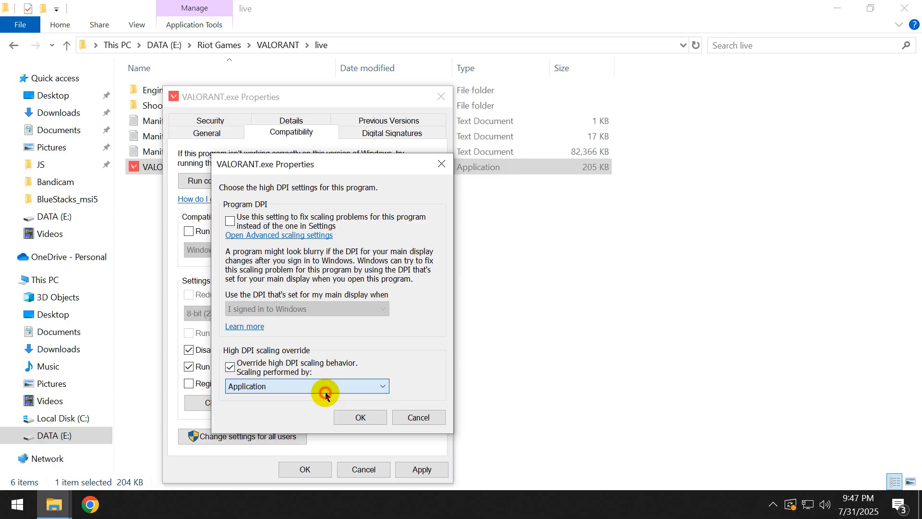
{"action": "left_click", "coordinate": [354, 417]}
{"action": "left_click", "coordinate": [408, 469]}
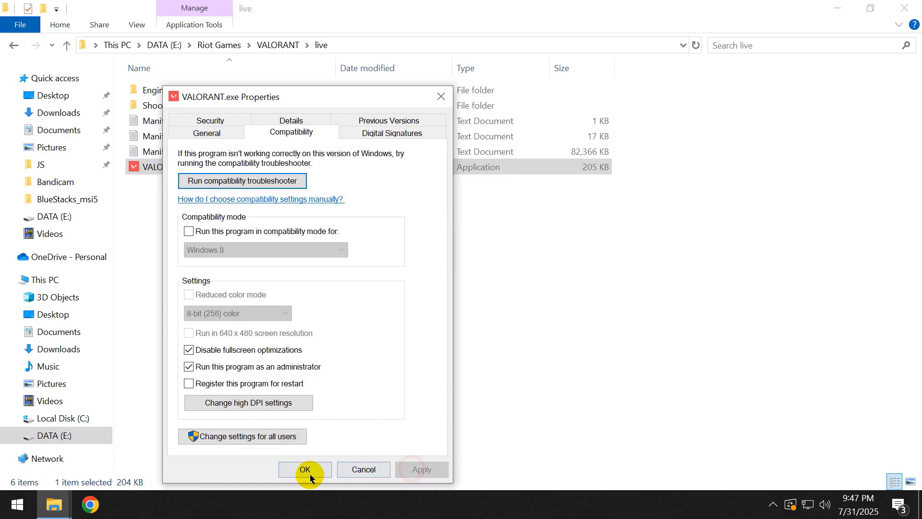
{"action": "left_click", "coordinate": [305, 470]}
{"action": "left_click", "coordinate": [253, 385]}
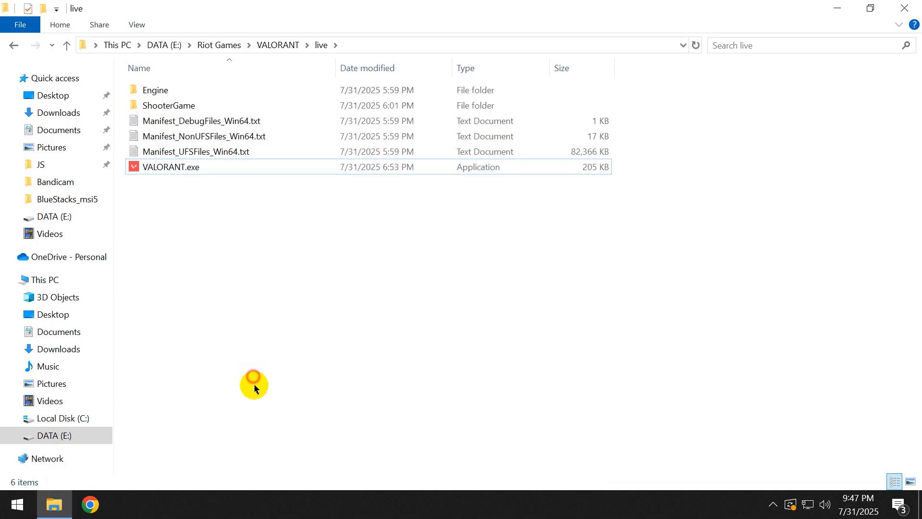
Open the Win64 folder under ShooterGame's Binaries folder
{"action": "double_click", "coordinate": [153, 105]}
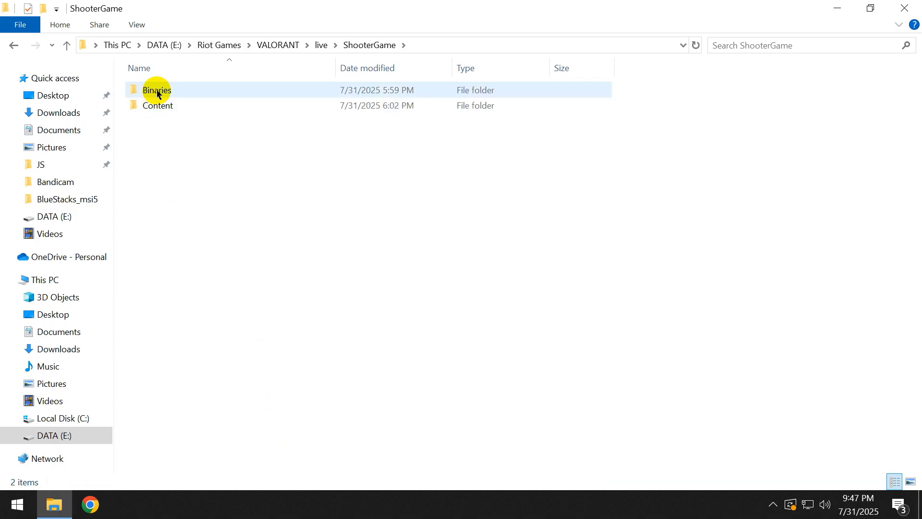
{"action": "double_click", "coordinate": [157, 91]}
{"action": "double_click", "coordinate": [155, 90]}
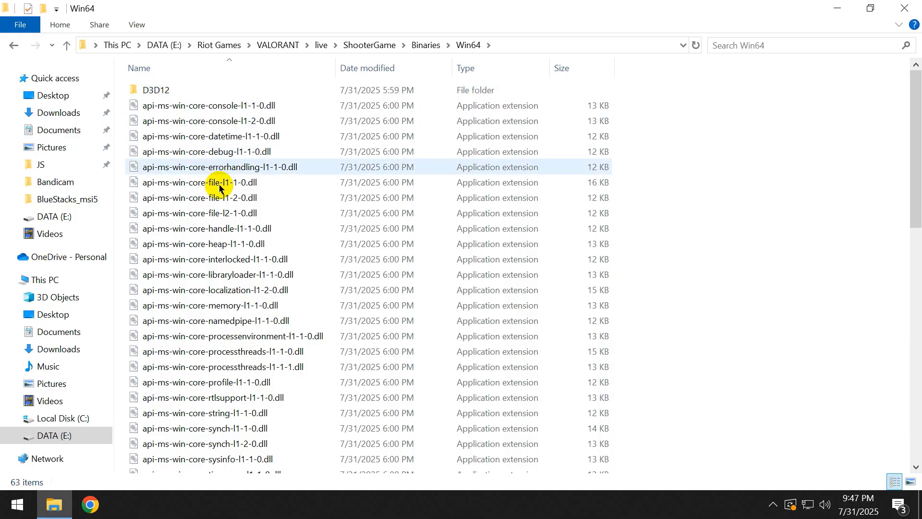
Set VALORANT-Win64-Shipping.exe to disable fullscreen optimizations and run as an administrator in its compatibility properties
{"action": "scroll", "coordinate": [220, 188], "scroll_direction": "down", "scroll_amount": 12}
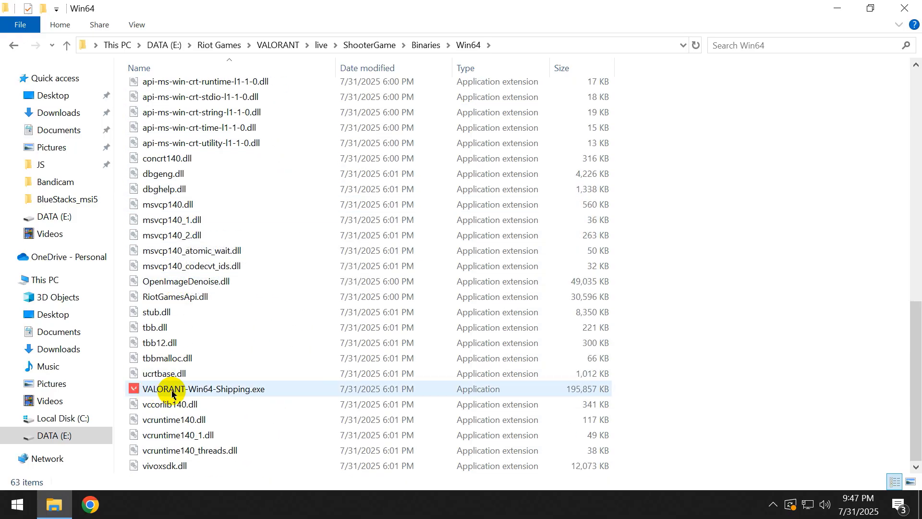
{"action": "right_click", "coordinate": [172, 393]}
{"action": "left_click", "coordinate": [179, 384]}
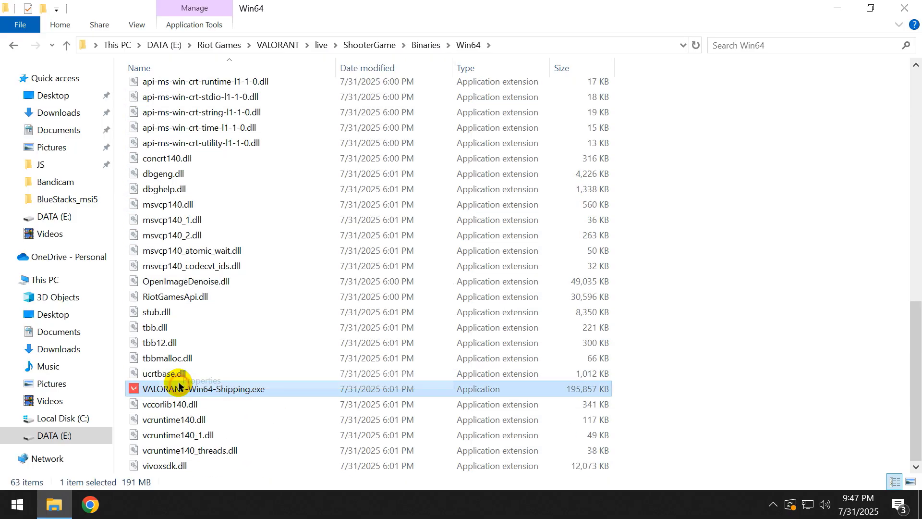
{"action": "left_click", "coordinate": [285, 129]}
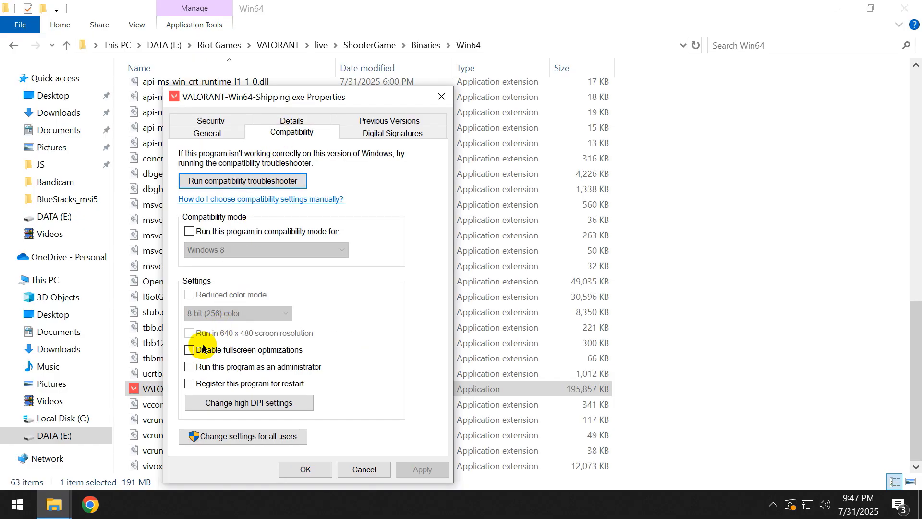
Override VALORANT-Win64-Shipping.exe's high DPI scaling behavior with scaling performed by Application, then apply and close its properties
{"action": "left_click", "coordinate": [204, 401]}
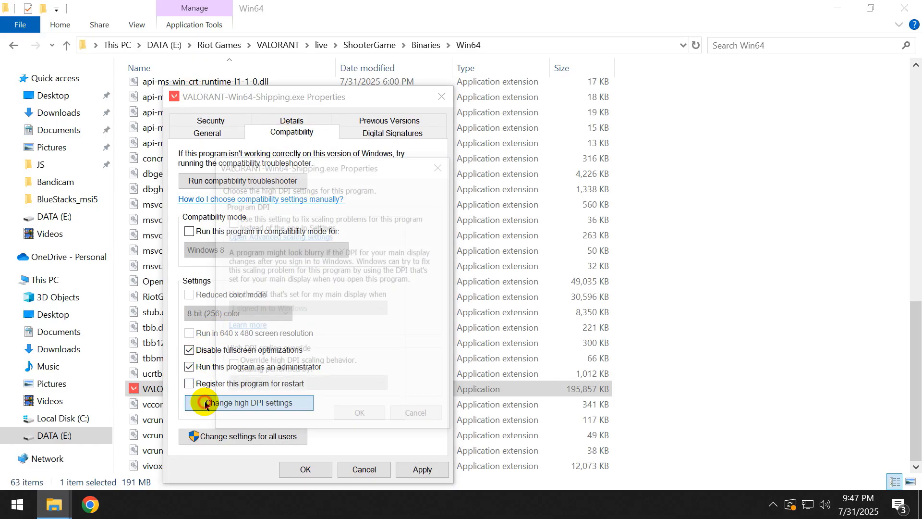
{"action": "left_click", "coordinate": [230, 367]}
{"action": "left_click", "coordinate": [243, 385]}
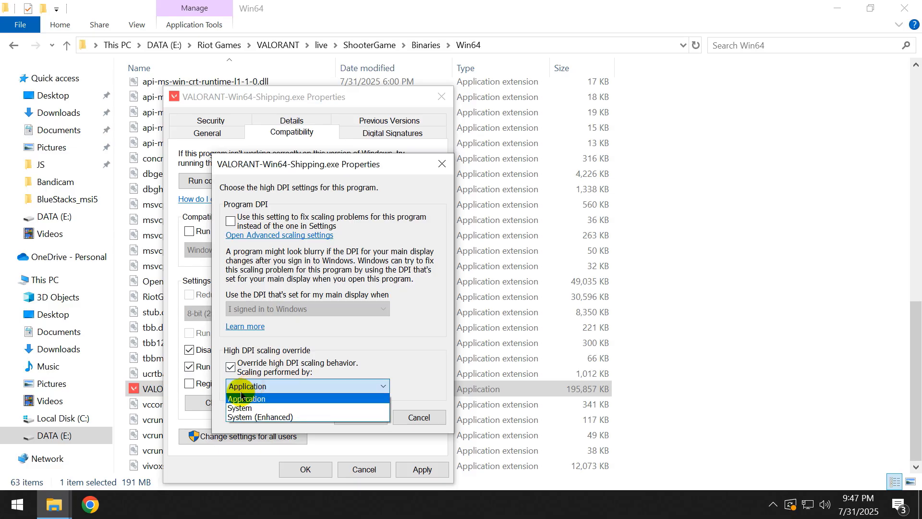
{"action": "left_click", "coordinate": [251, 397]}
{"action": "left_click", "coordinate": [355, 416]}
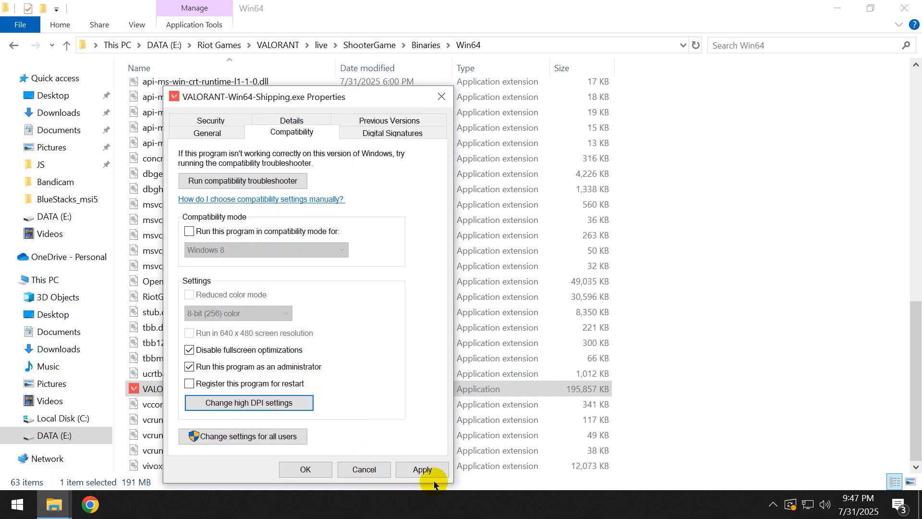
{"action": "left_click", "coordinate": [425, 469]}
{"action": "left_click", "coordinate": [305, 469]}
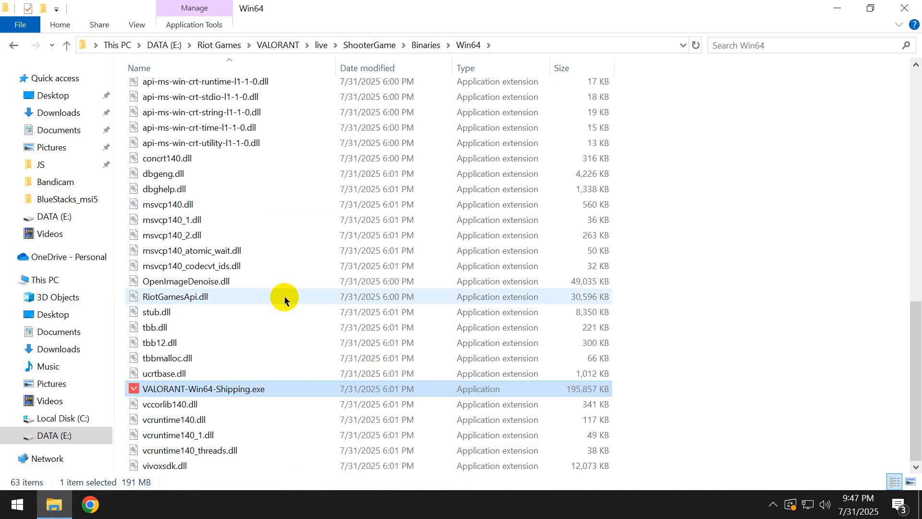
Close the game folder window and open the Windows Graphics settings by searching for "graphics s"
{"action": "key", "text": "BackSpace"}
{"action": "key", "text": "BackSpace"}
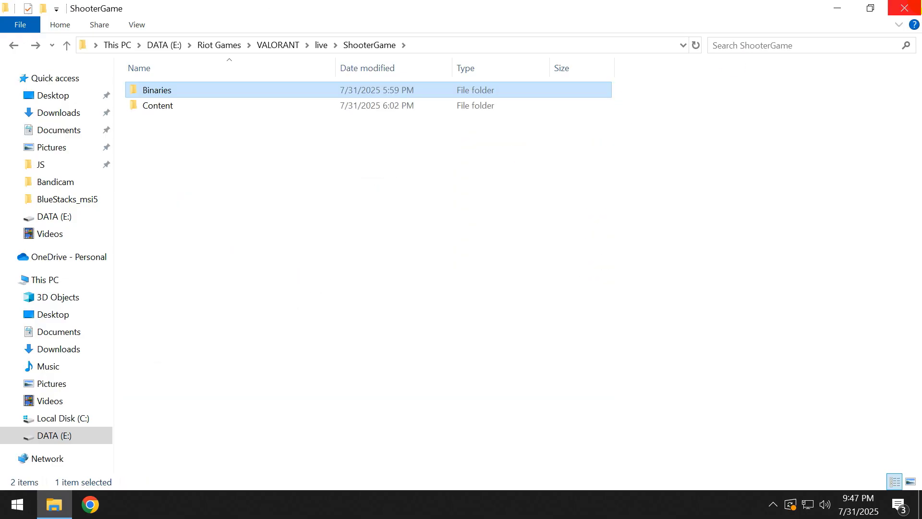
{"action": "left_click", "coordinate": [904, 8]}
{"action": "left_click", "coordinate": [13, 509]}
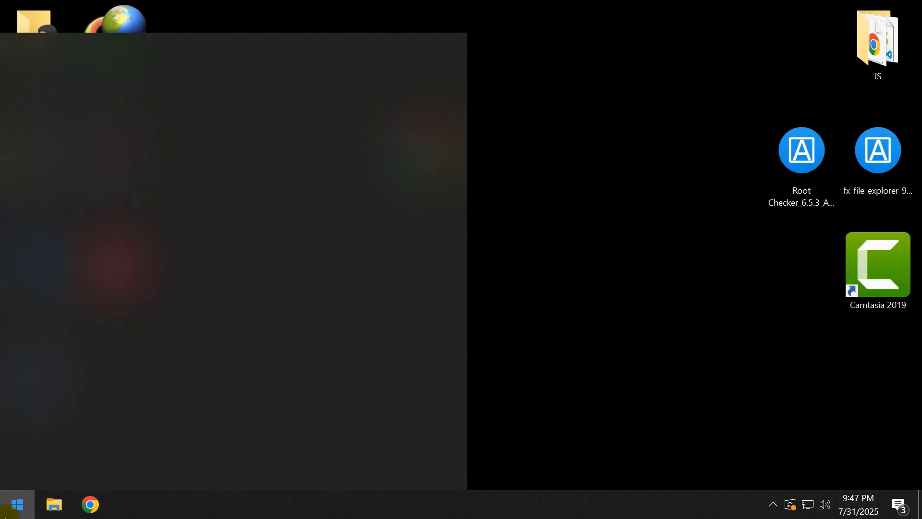
{"action": "type", "text": "gra"}
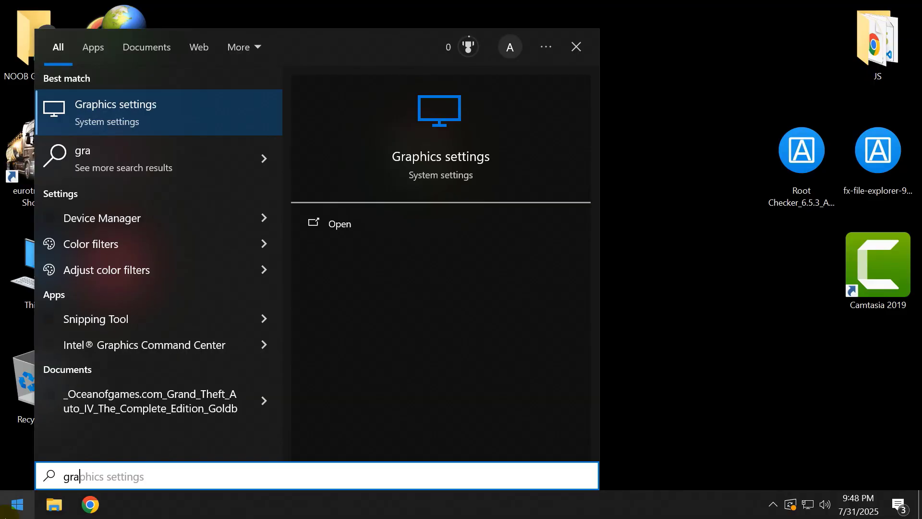
{"action": "type", "text": "phics "}
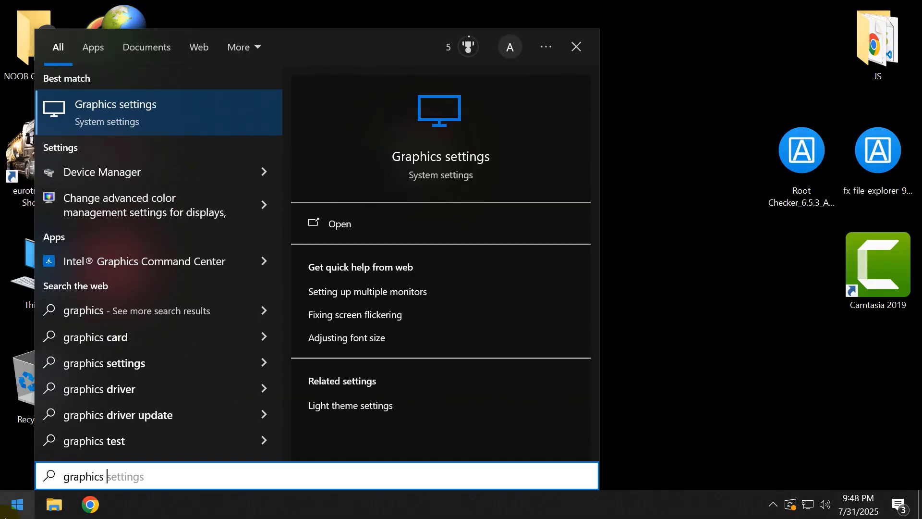
{"action": "type", "text": "s"}
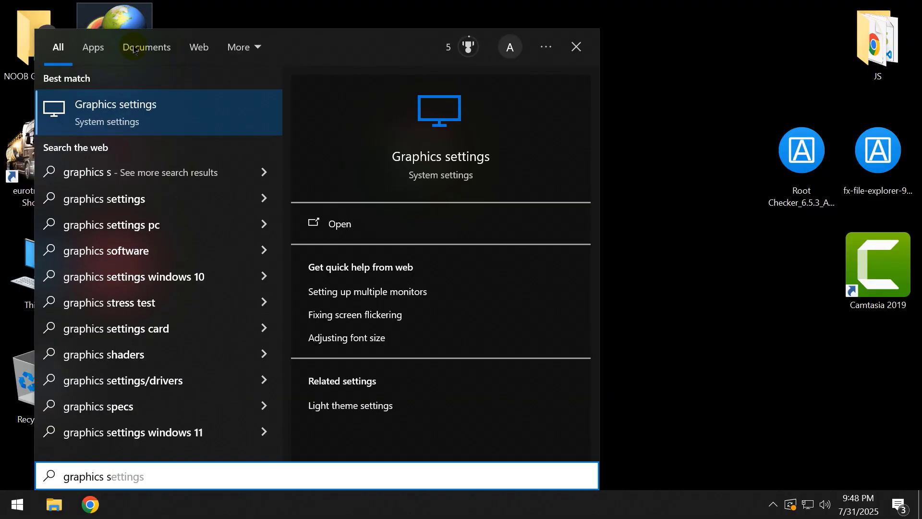
{"action": "left_click", "coordinate": [144, 106]}
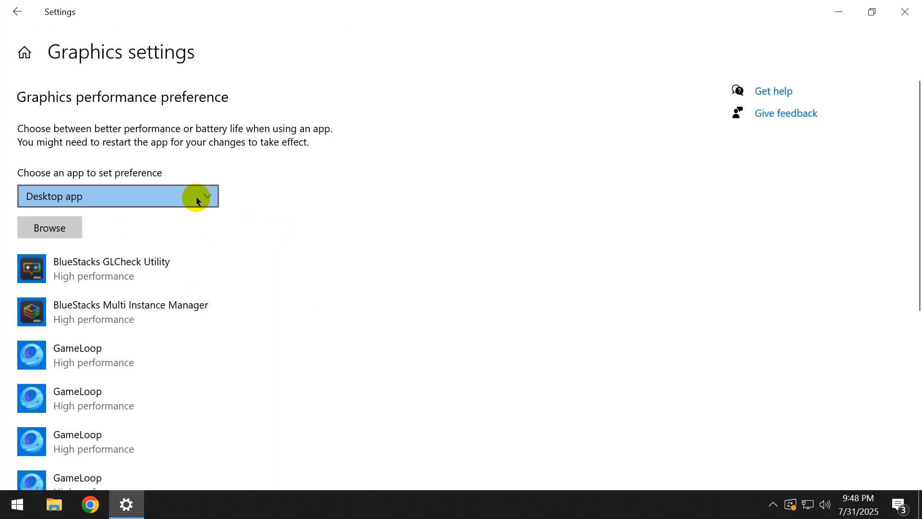
Open the file location of the VALORANT desktop shortcut and copy its folder path, E:\Riot Games\Riot Client
{"action": "left_click", "coordinate": [50, 229]}
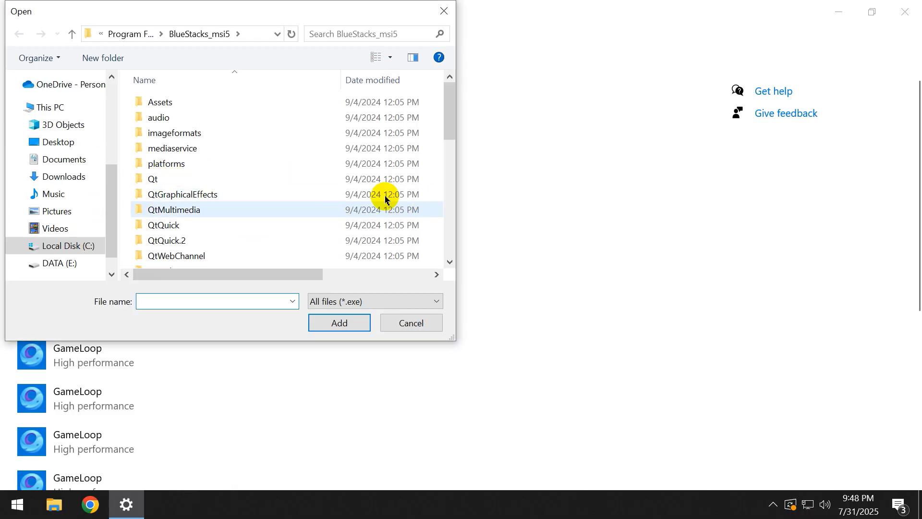
{"action": "left_click", "coordinate": [444, 11]}
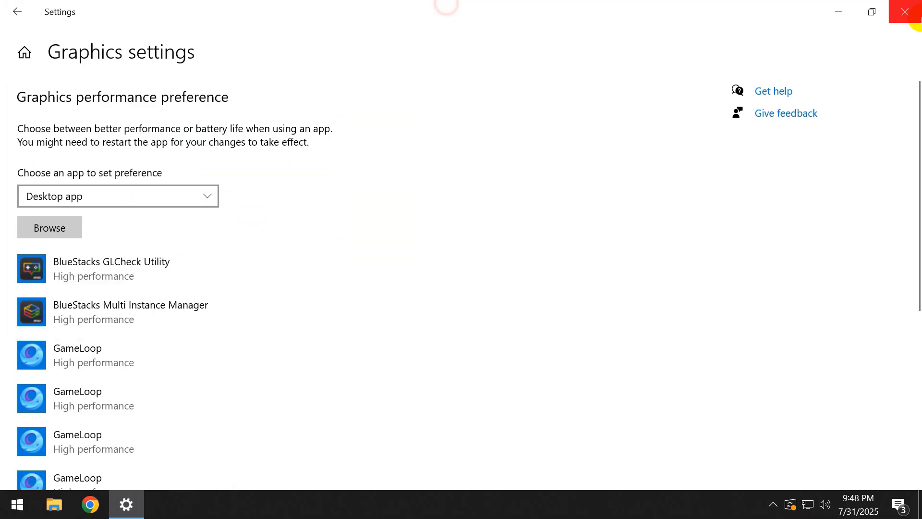
{"action": "left_click", "coordinate": [844, 9]}
{"action": "right_click", "coordinate": [124, 166]}
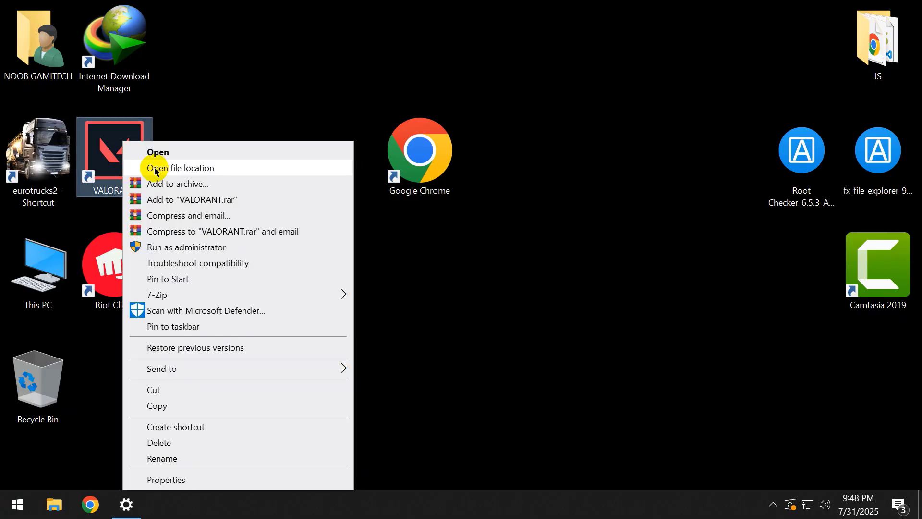
{"action": "left_click", "coordinate": [164, 168]}
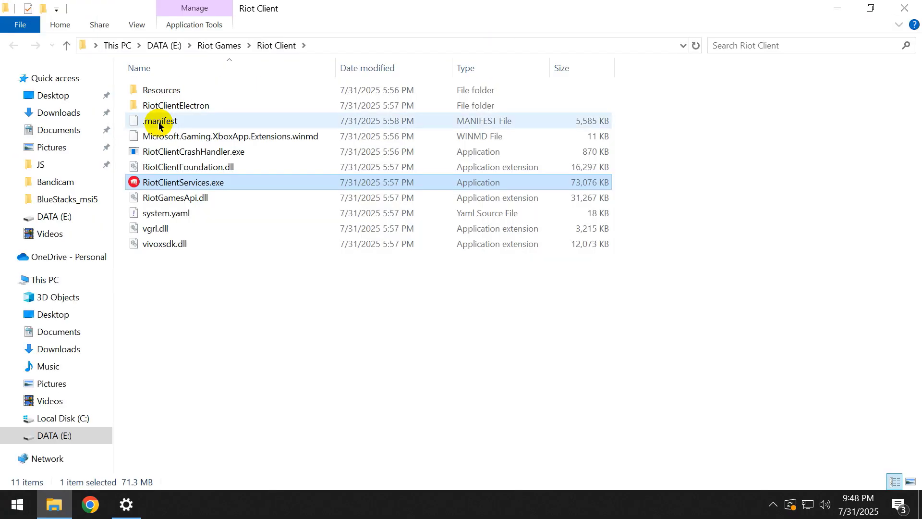
{"action": "left_click", "coordinate": [339, 45]}
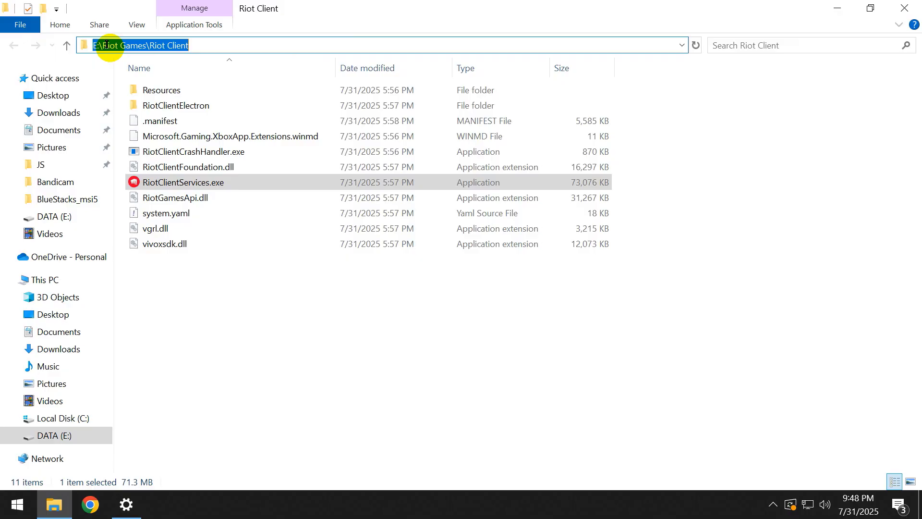
{"action": "right_click", "coordinate": [132, 42]}
{"action": "left_click", "coordinate": [176, 92]}
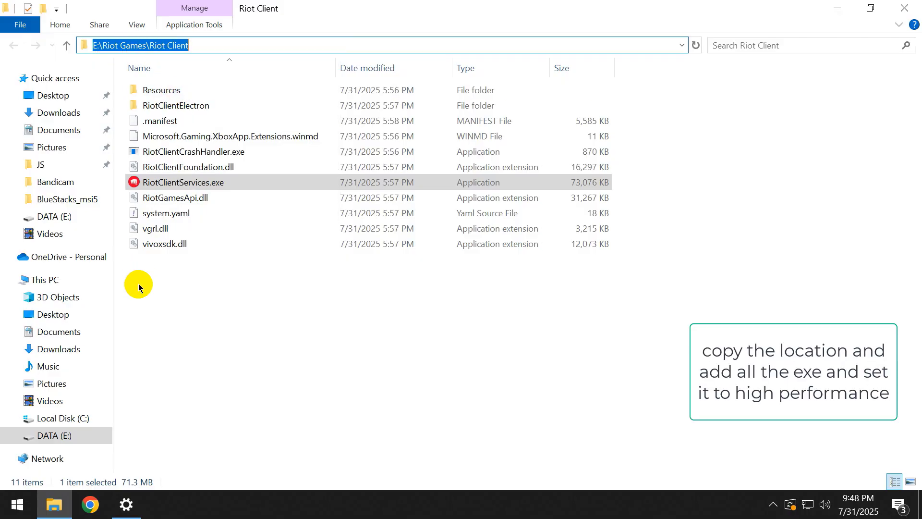
Back in Graphics settings, browse to the copied path E:\Riot Games\Riot Client and add RiotClientServices.exe as a desktop app
{"action": "left_click", "coordinate": [126, 502]}
{"action": "left_click", "coordinate": [48, 226]}
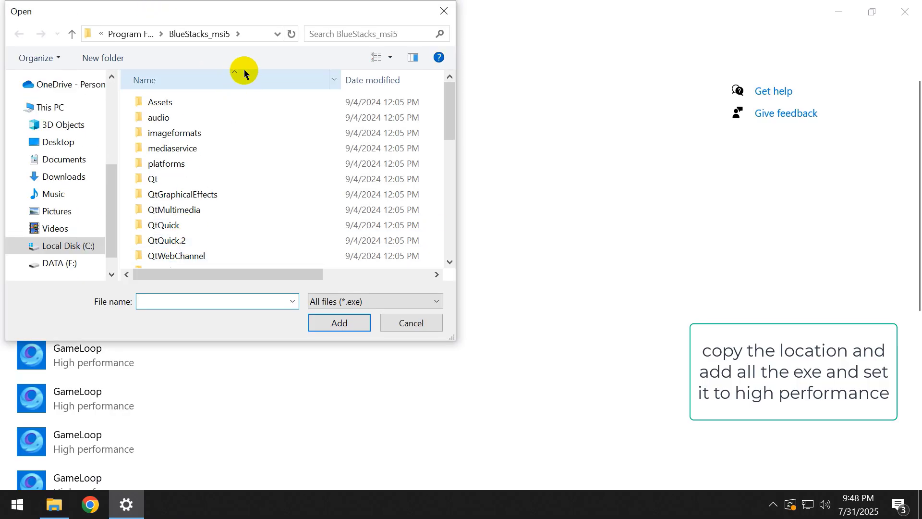
{"action": "left_click", "coordinate": [251, 41]}
{"action": "right_click", "coordinate": [246, 30]}
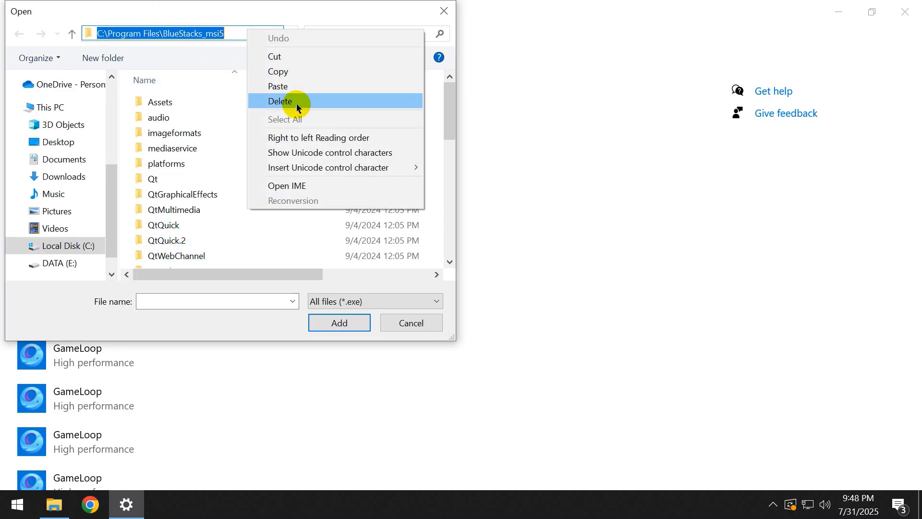
{"action": "left_click", "coordinate": [288, 88]}
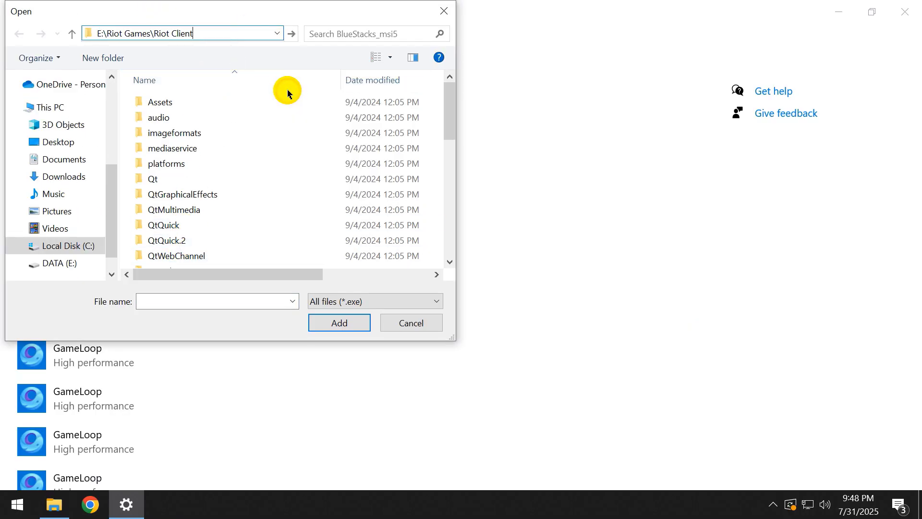
{"action": "left_click", "coordinate": [290, 33]}
{"action": "left_click", "coordinate": [199, 147]}
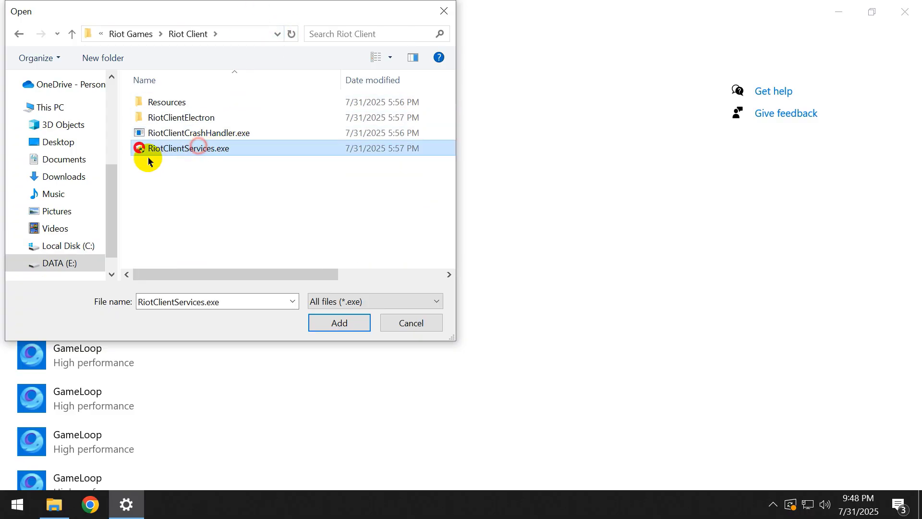
{"action": "left_click", "coordinate": [340, 327]}
Set the Riot Client's graphics preference to High performance and save it
{"action": "scroll", "coordinate": [288, 331], "scroll_direction": "down", "scroll_amount": 3}
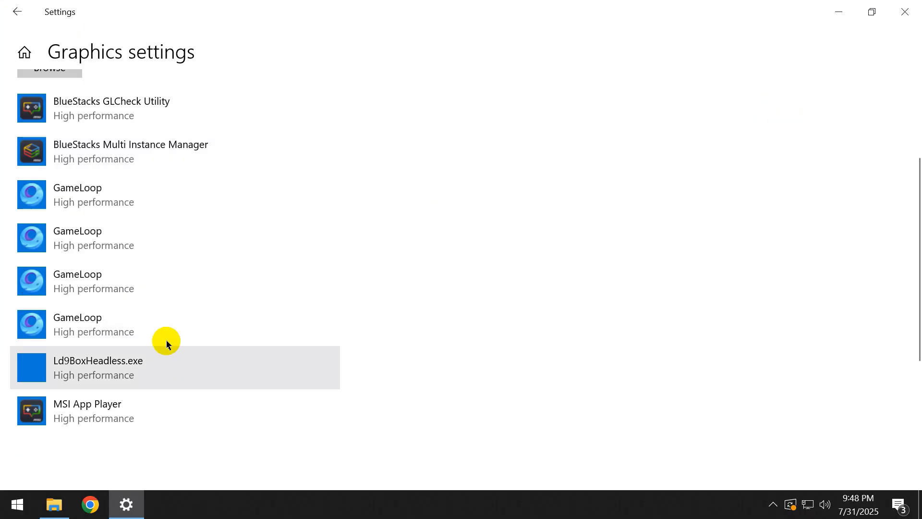
{"action": "left_click", "coordinate": [100, 456]}
{"action": "left_click", "coordinate": [243, 387]}
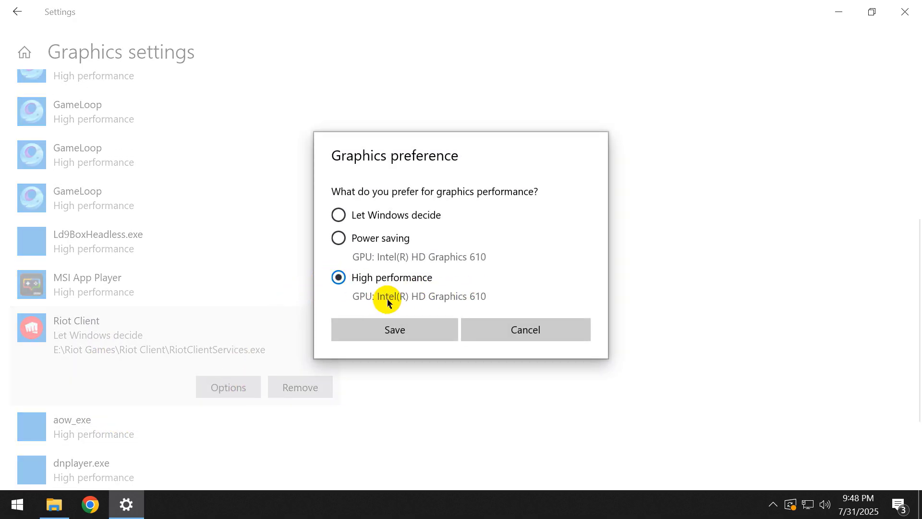
{"action": "left_click", "coordinate": [377, 328]}
Add VALORANT.exe from the VALORANT\live folder to the graphics preference list and set it to High performance
{"action": "scroll", "coordinate": [202, 269], "scroll_direction": "up", "scroll_amount": 5}
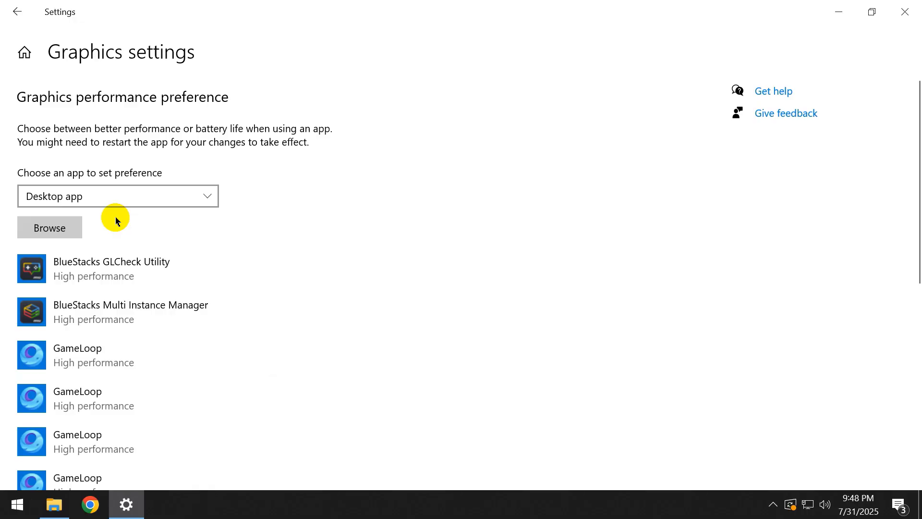
{"action": "left_click", "coordinate": [60, 228]}
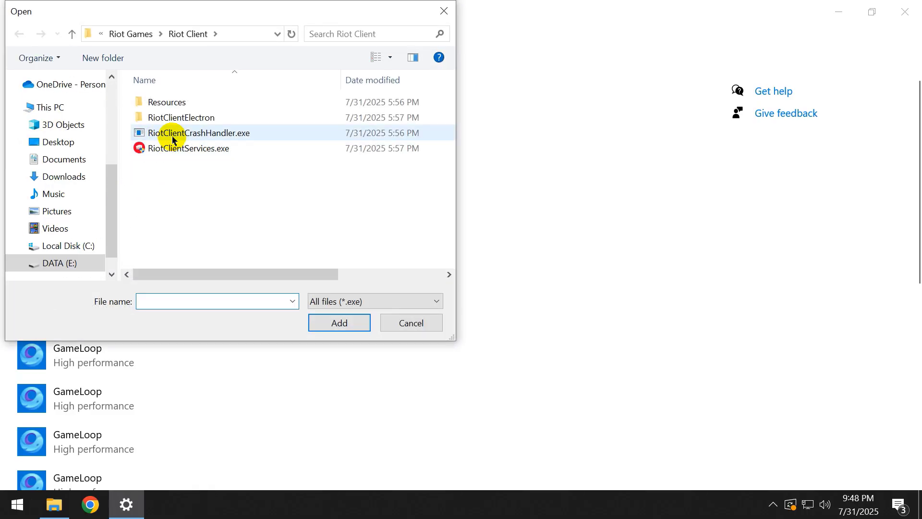
{"action": "left_click", "coordinate": [173, 138]}
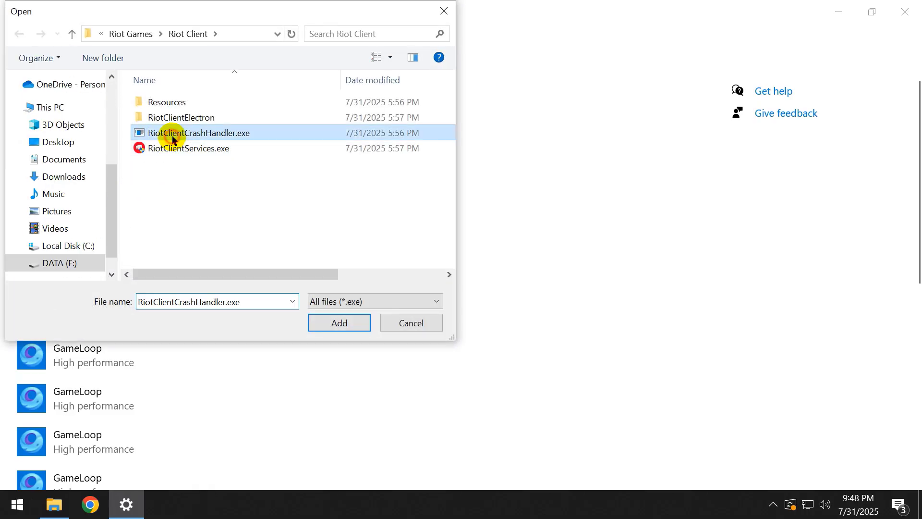
{"action": "left_click", "coordinate": [131, 34]}
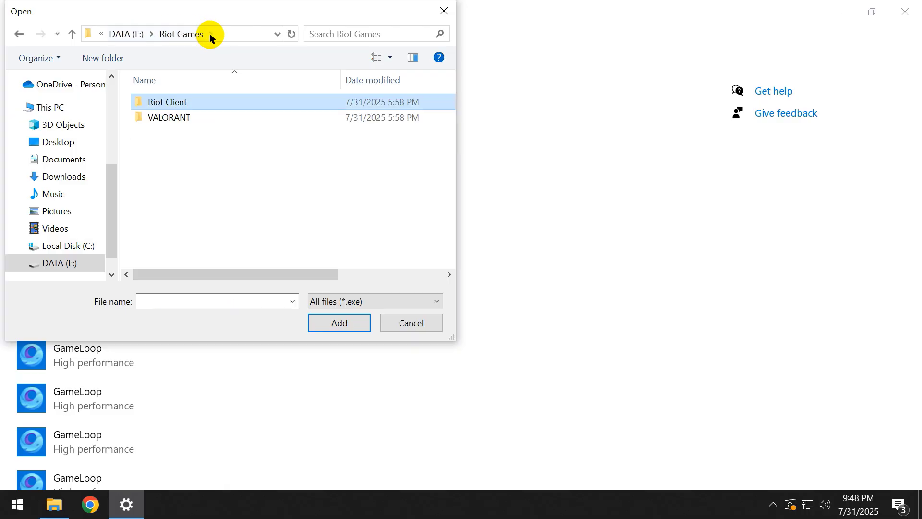
{"action": "double_click", "coordinate": [164, 119]}
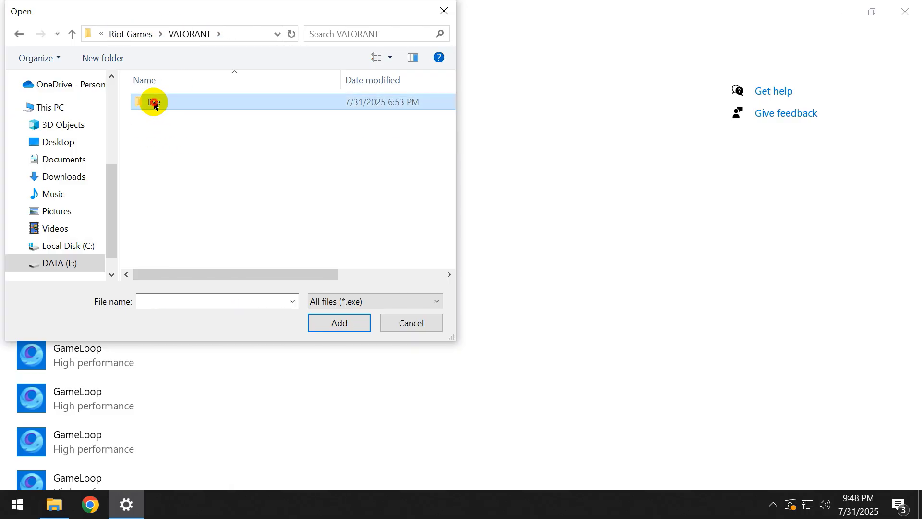
{"action": "double_click", "coordinate": [159, 109]}
{"action": "left_click", "coordinate": [159, 137]}
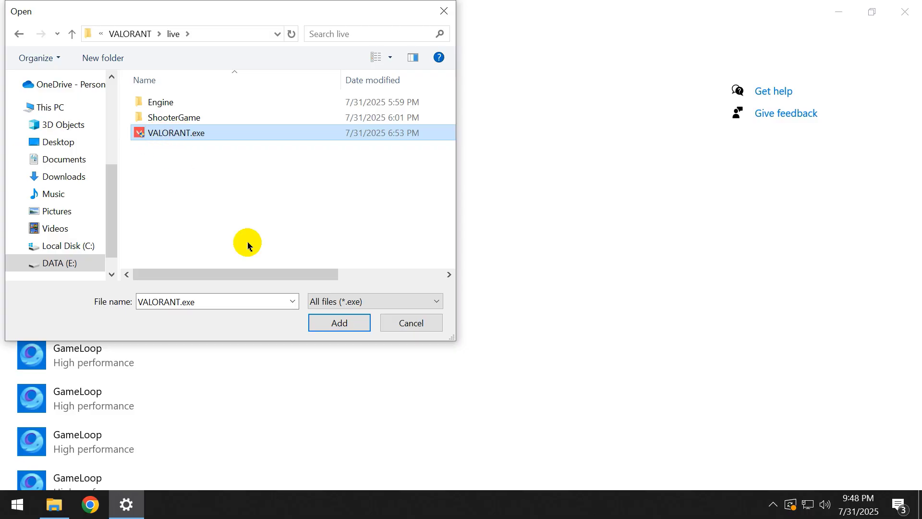
{"action": "left_click", "coordinate": [339, 328]}
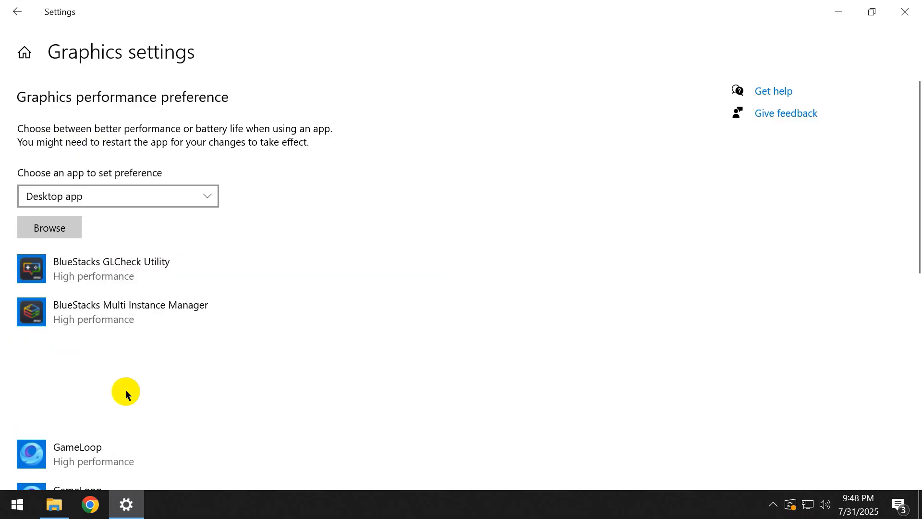
{"action": "left_click", "coordinate": [225, 346]}
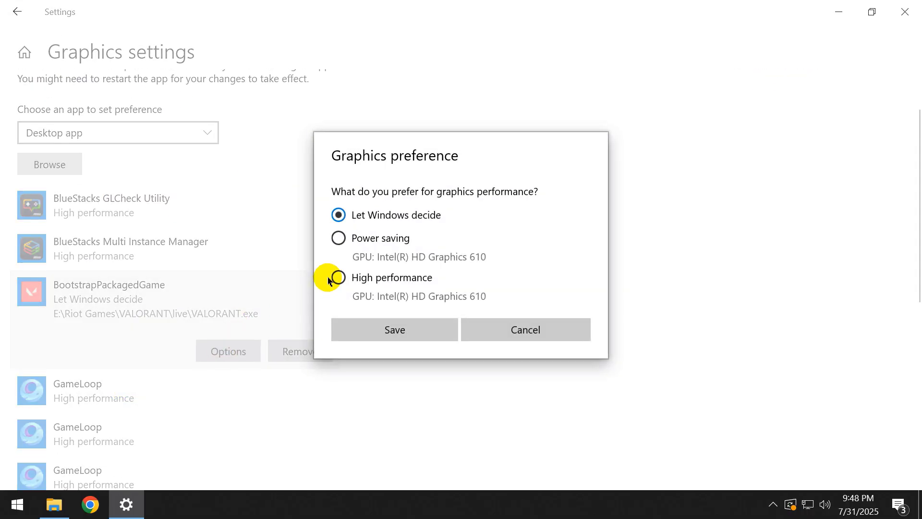
{"action": "left_click", "coordinate": [384, 322]}
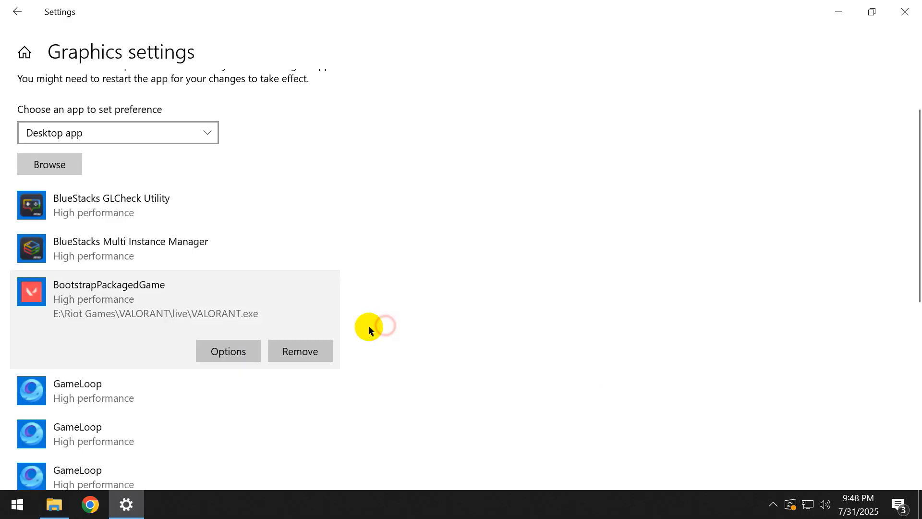
Add VALORANT-Win64-Shipping.exe from the live\ShooterGame\Binaries\Win64 folder to the graphics preference app list
{"action": "left_click", "coordinate": [56, 168]}
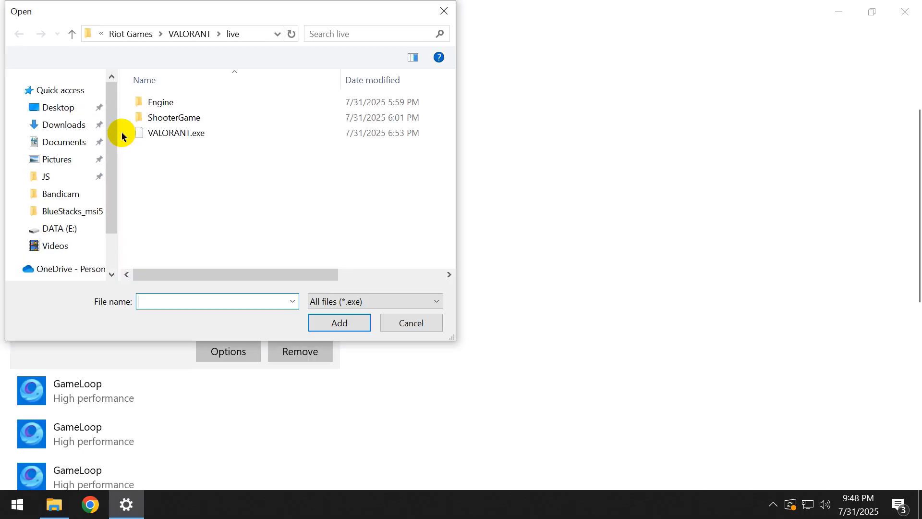
{"action": "double_click", "coordinate": [162, 119]}
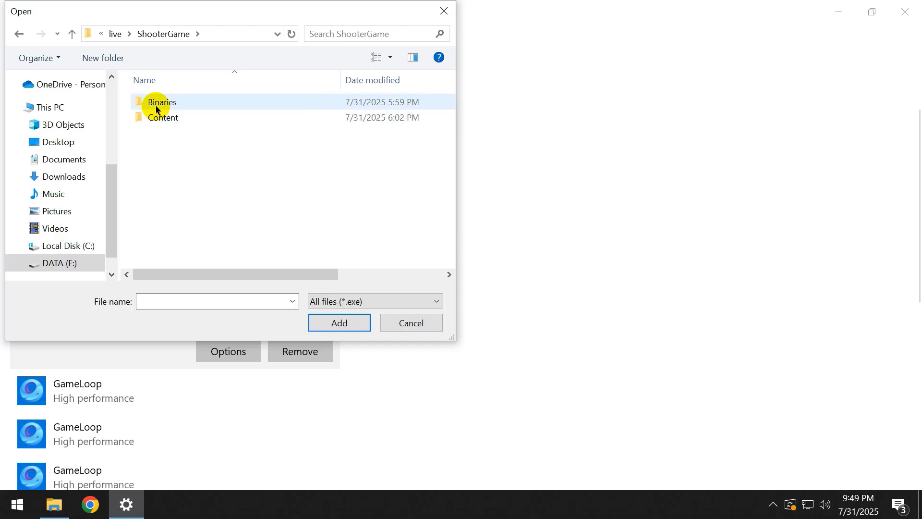
{"action": "double_click", "coordinate": [157, 103]}
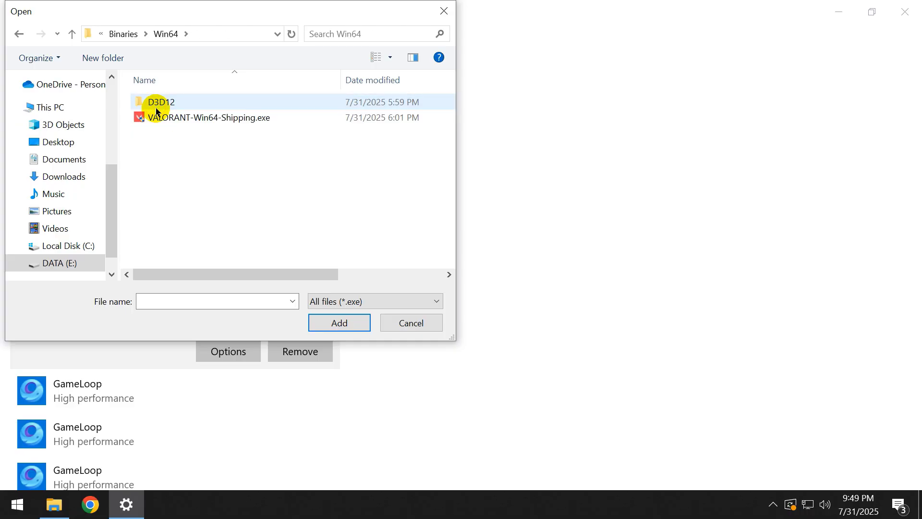
{"action": "left_click", "coordinate": [175, 119]}
{"action": "left_click", "coordinate": [339, 321]}
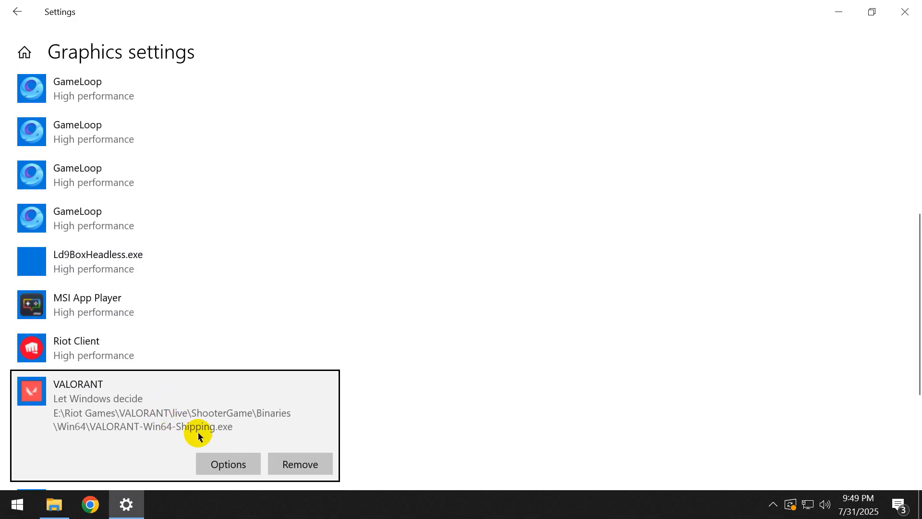
Set the graphics preference of VALORANT-Win64-Shipping.exe to High performance, save it, and close the open Settings and Riot Client folder windows
{"action": "left_click", "coordinate": [226, 462]}
{"action": "left_click", "coordinate": [340, 277]}
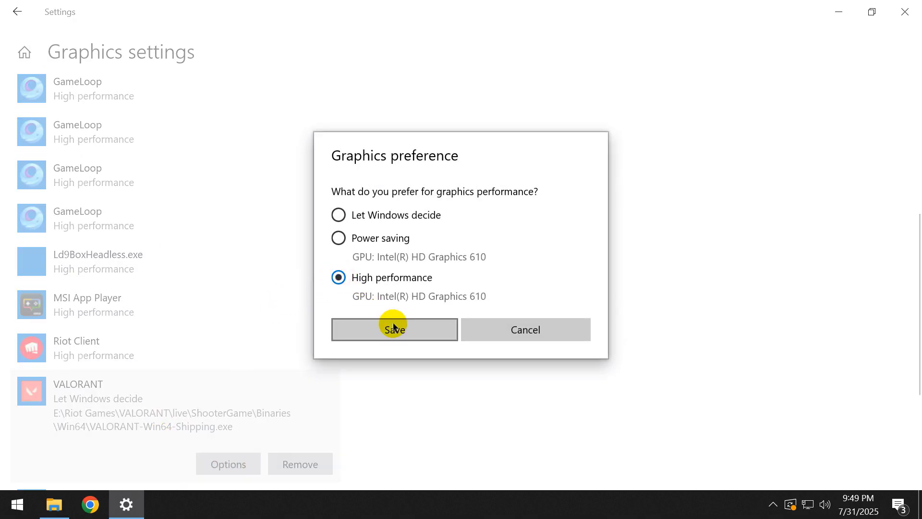
{"action": "left_click", "coordinate": [395, 329]}
{"action": "scroll", "coordinate": [181, 321], "scroll_direction": "up", "scroll_amount": 8}
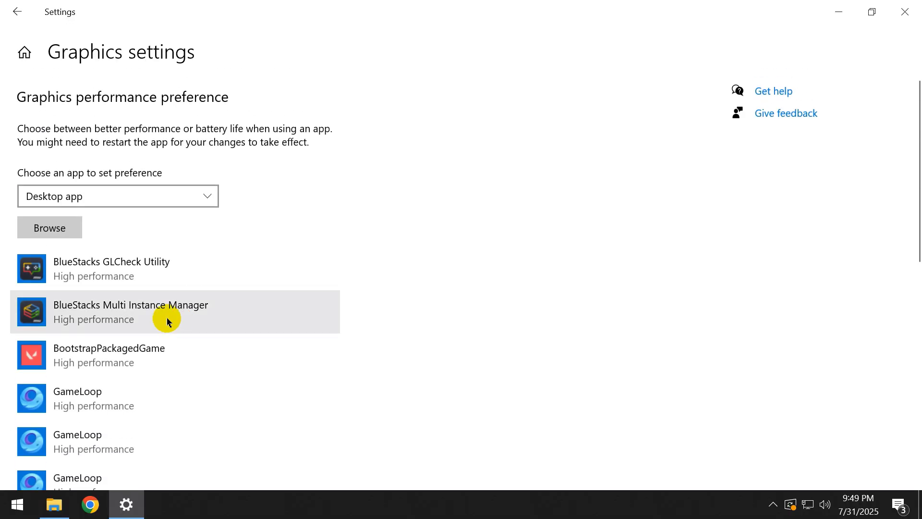
{"action": "left_click", "coordinate": [905, 11]}
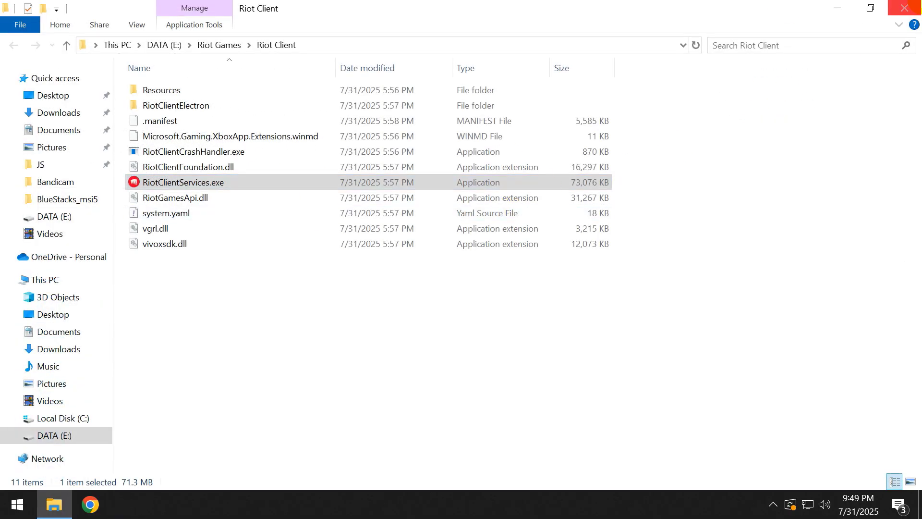
{"action": "left_click", "coordinate": [906, 8]}
Open the advanced system settings from This PC's properties, leaving only the System Properties dialog open on the desktop
{"action": "right_click", "coordinate": [50, 254]}
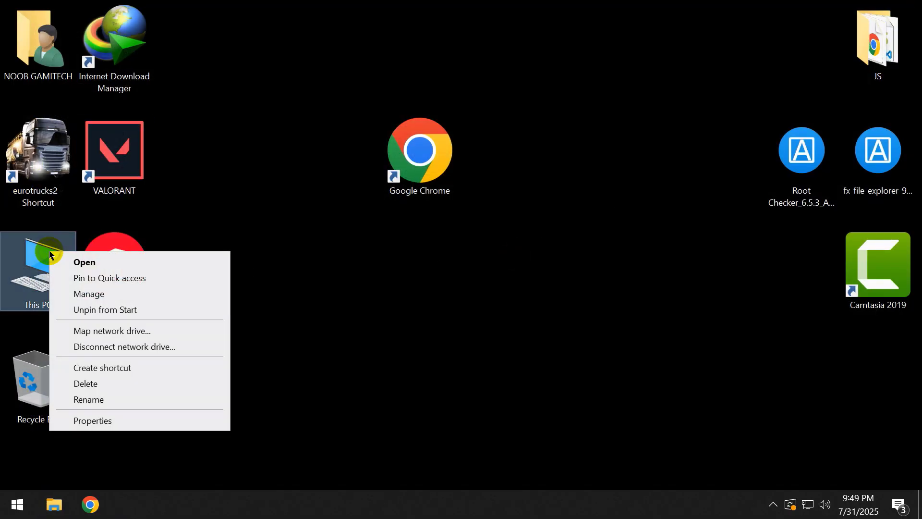
{"action": "left_click", "coordinate": [101, 420]}
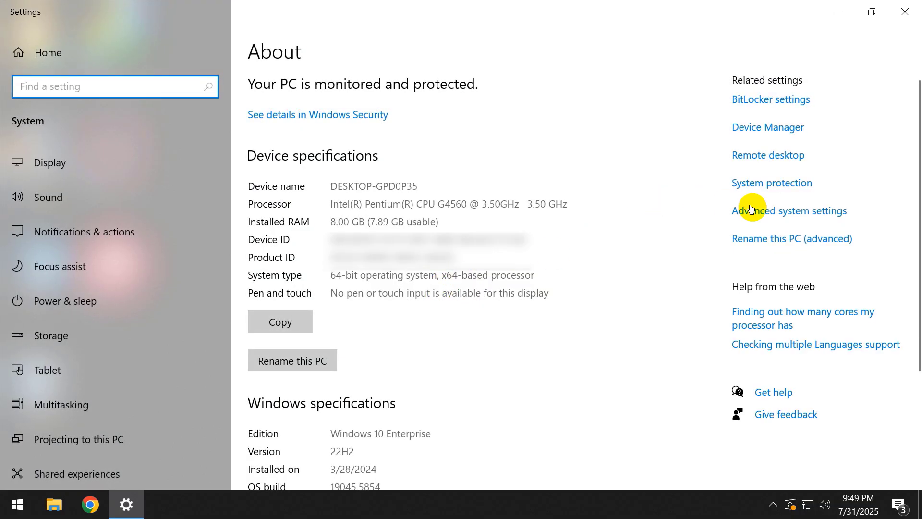
{"action": "left_click", "coordinate": [778, 210]}
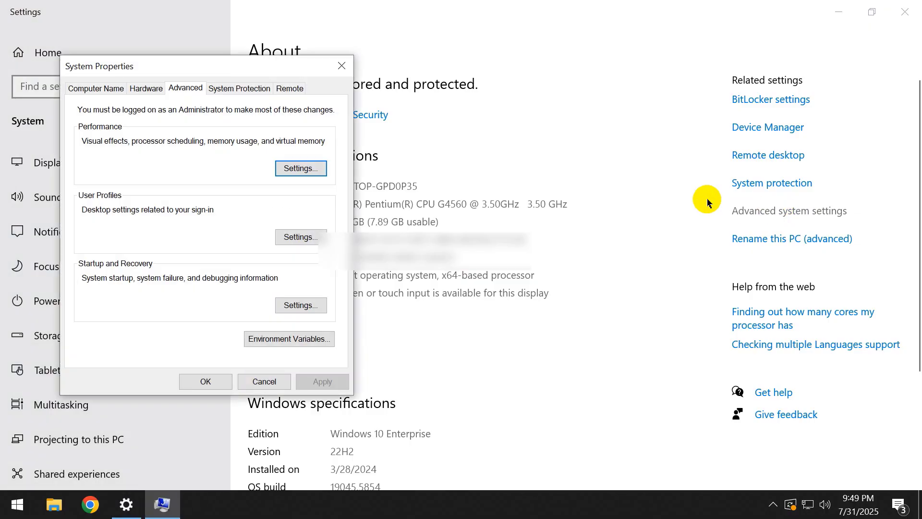
{"action": "left_click", "coordinate": [905, 11]}
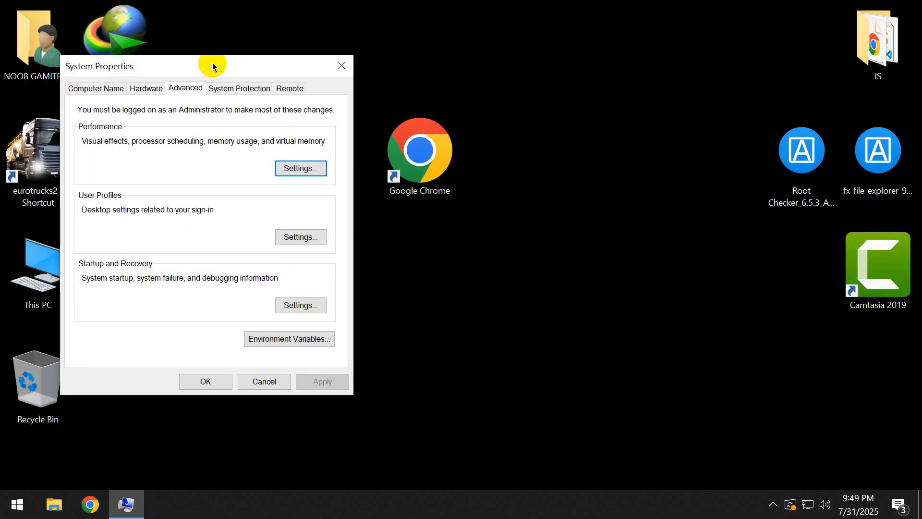
{"action": "left_click_drag", "start_coordinate": [212, 67], "coordinate": [345, 56]}
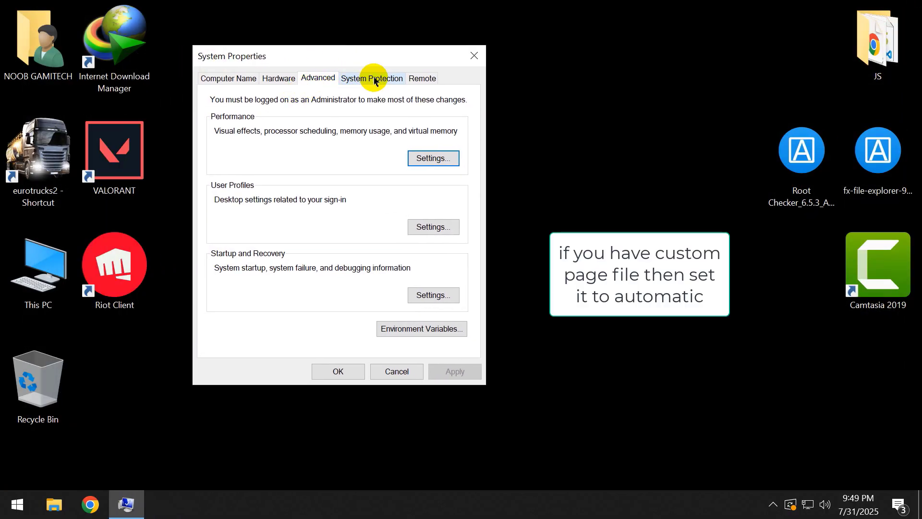
Check in the advanced performance options whether the paging file size is managed automatically for all drives, and close the dialogs
{"action": "left_click", "coordinate": [432, 160]}
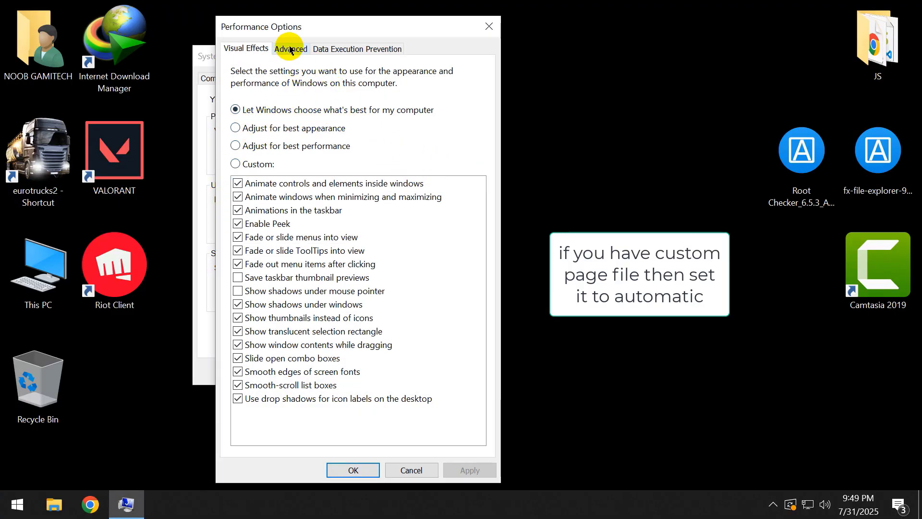
{"action": "left_click", "coordinate": [291, 50]}
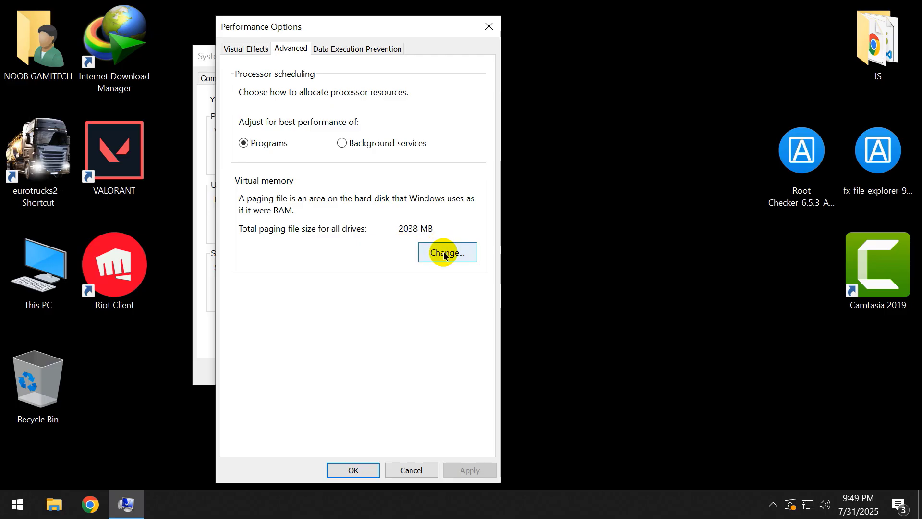
{"action": "left_click", "coordinate": [444, 255]}
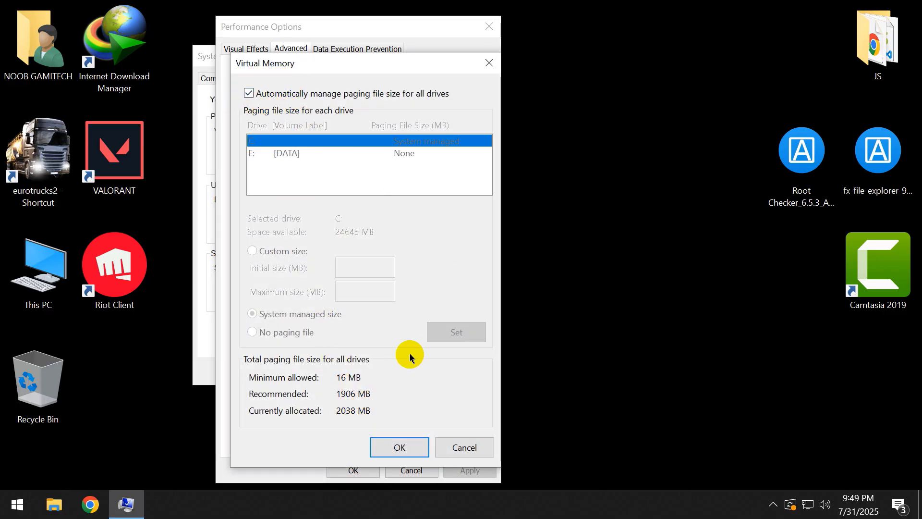
{"action": "left_click", "coordinate": [488, 64]}
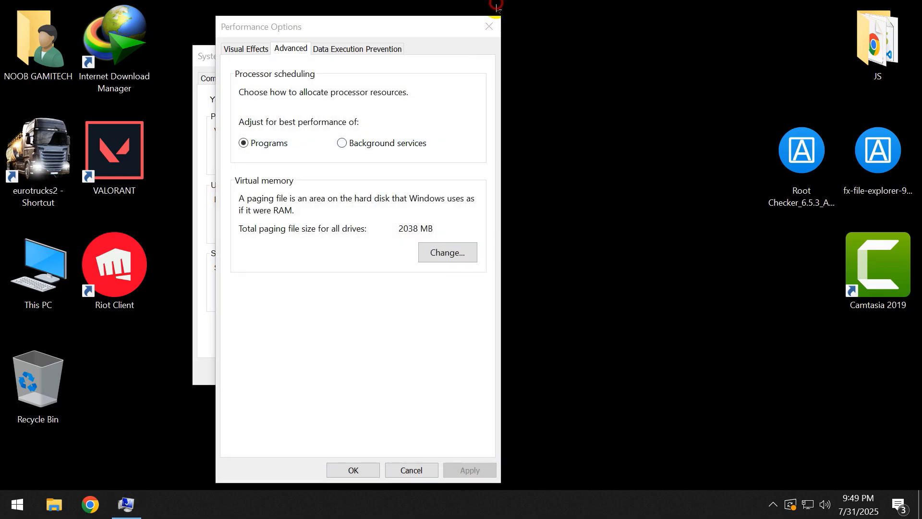
{"action": "left_click", "coordinate": [489, 26]}
{"action": "left_click", "coordinate": [471, 56]}
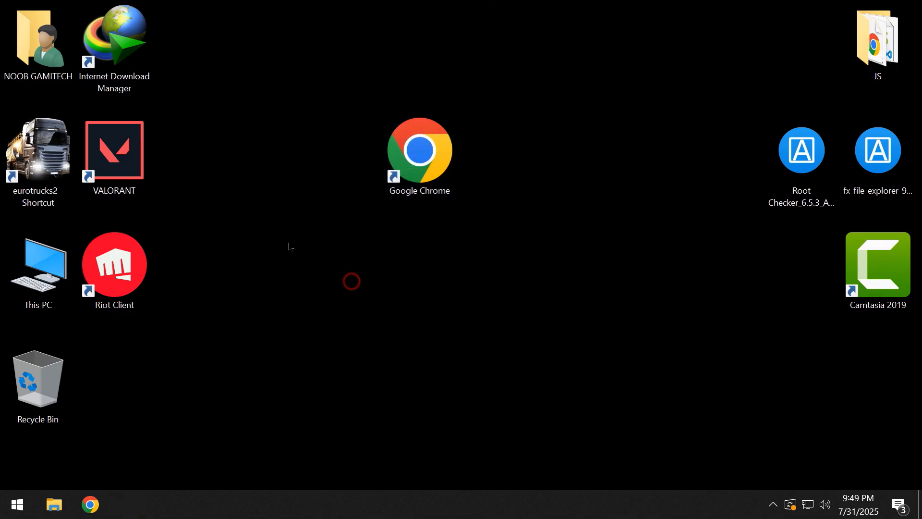
{"action": "right_click", "coordinate": [289, 246]}
{"action": "left_click", "coordinate": [304, 282]}
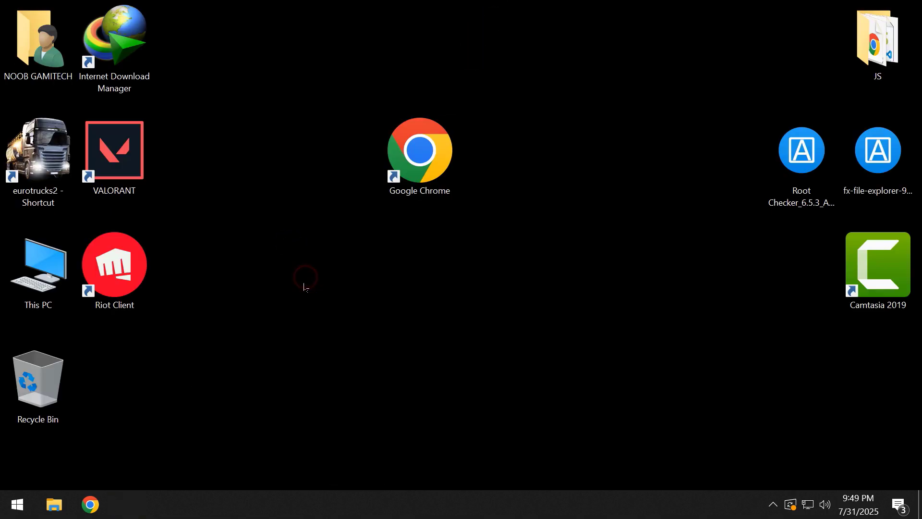
Search Windows for power settings, check in the additional power settings that the Ultimate Performance plan is selected, and close Power Options
{"action": "left_click", "coordinate": [9, 508]}
{"action": "type", "text": "power"}
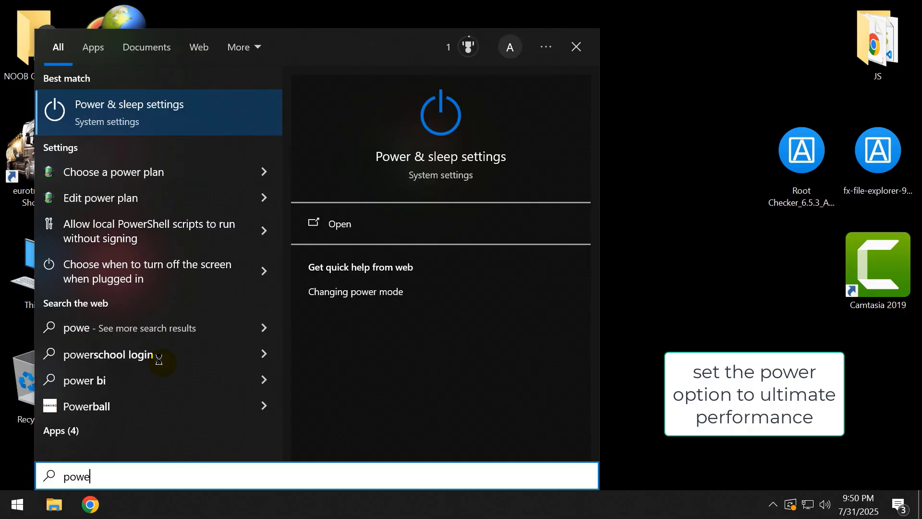
{"action": "key", "text": "Return"}
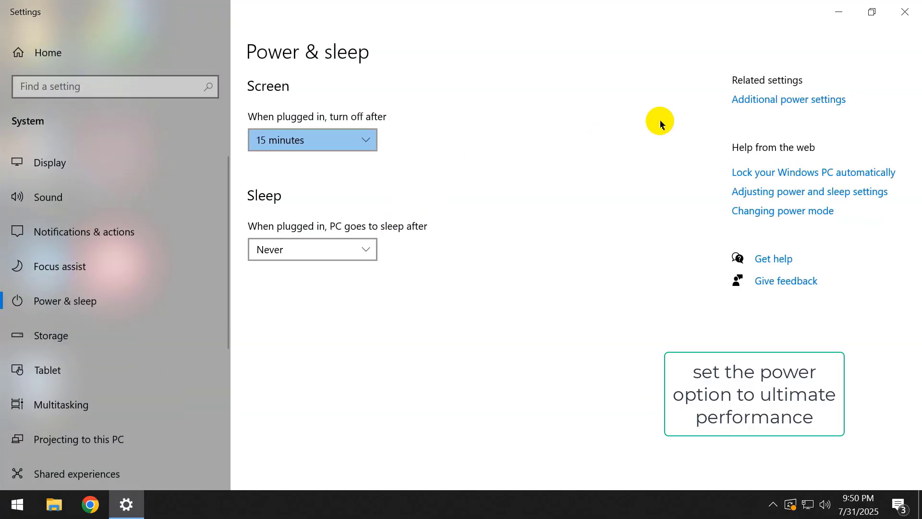
{"action": "left_click", "coordinate": [778, 97]}
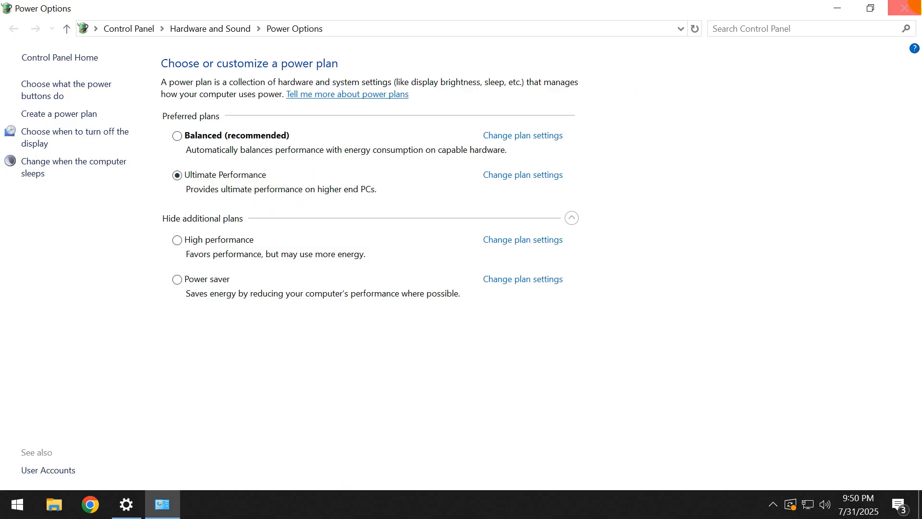
{"action": "left_click", "coordinate": [915, 3]}
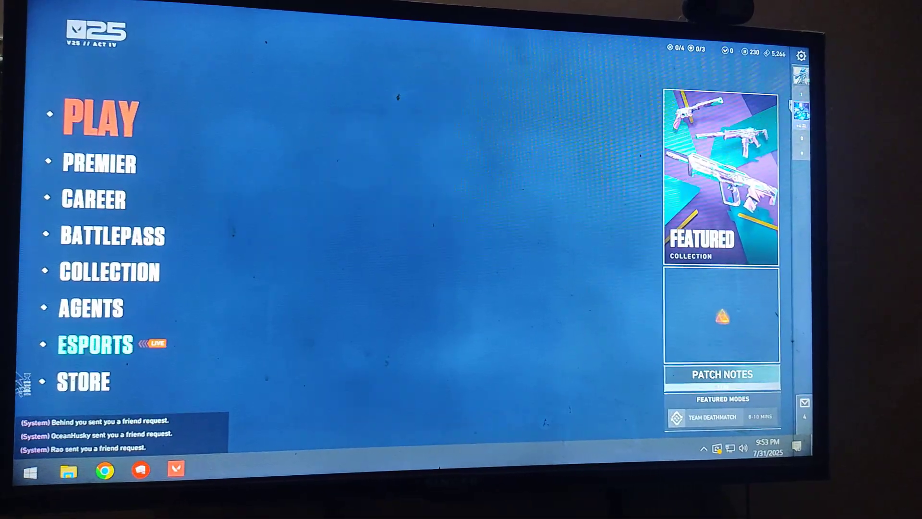
In VALORANT, open the video settings and review the general display options and the available resolutions
{"action": "left_click", "coordinate": [797, 59]}
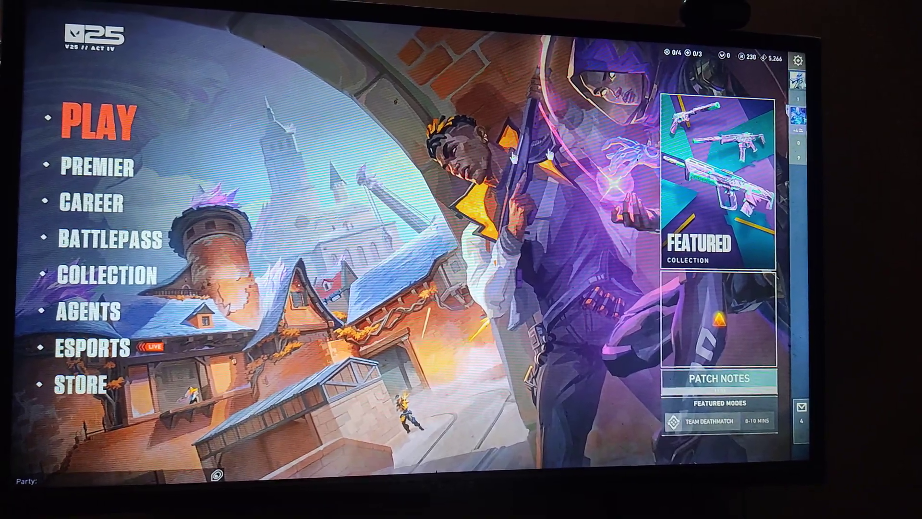
{"action": "key", "text": "Escape"}
{"action": "left_click", "coordinate": [448, 192]}
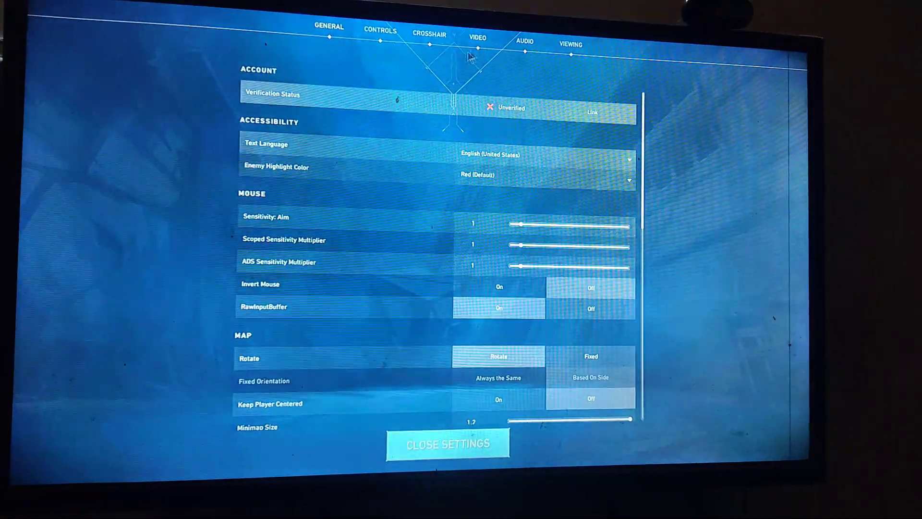
{"action": "left_click", "coordinate": [478, 40]}
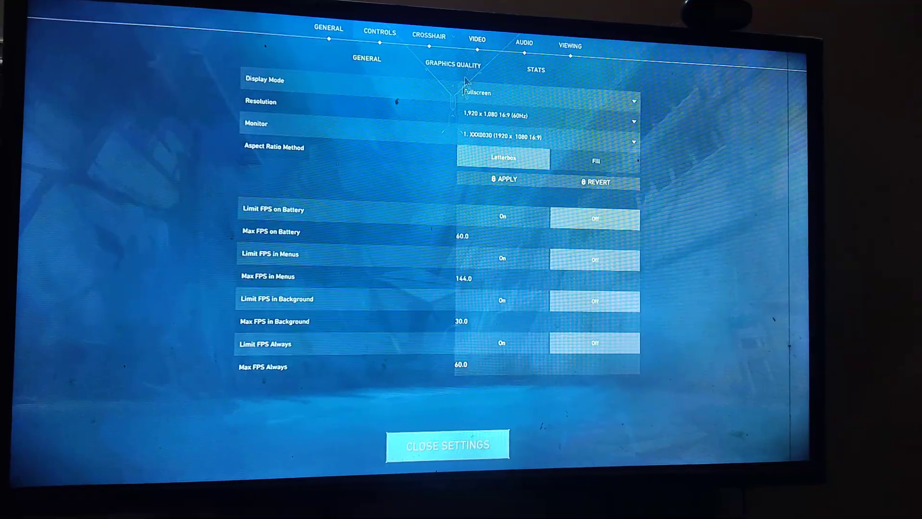
{"action": "left_click", "coordinate": [509, 116]}
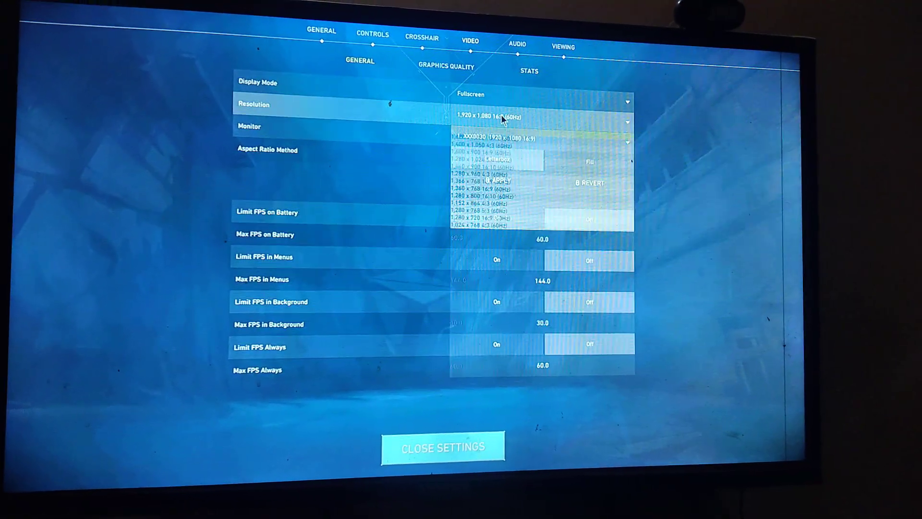
{"action": "left_click", "coordinate": [504, 117]}
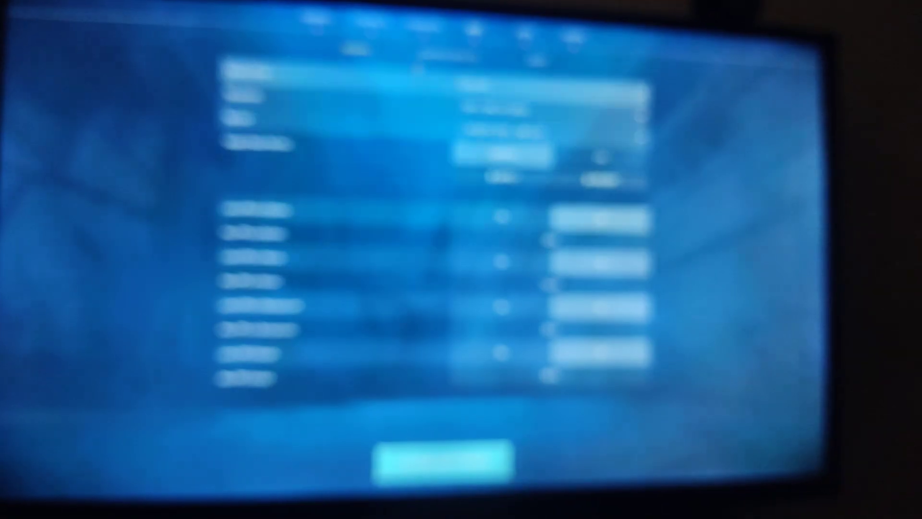
Review VALORANT's graphics quality and performance stats settings, and close the settings
{"action": "left_click", "coordinate": [449, 55]}
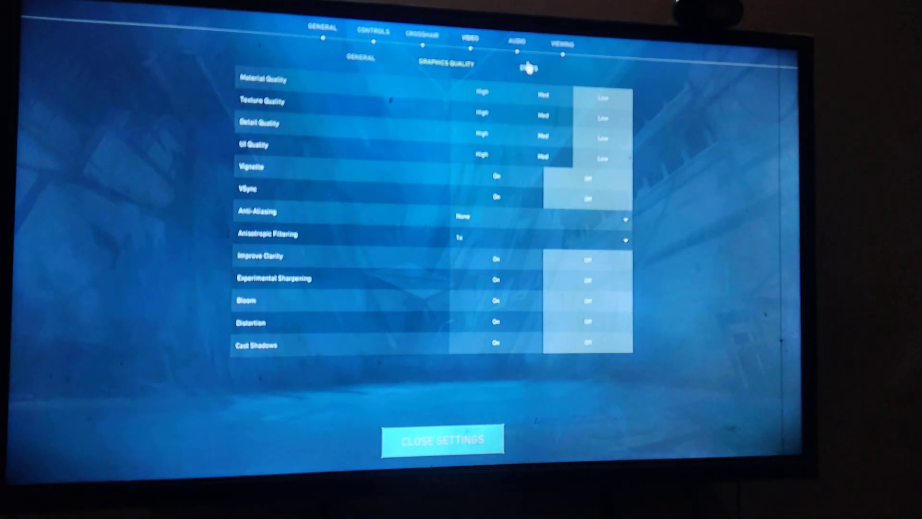
{"action": "left_click", "coordinate": [529, 68]}
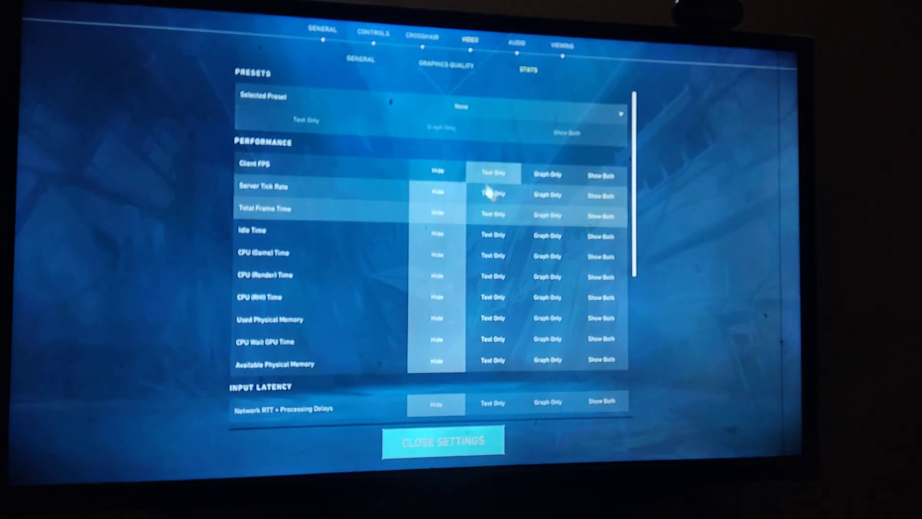
{"action": "left_click", "coordinate": [467, 440]}
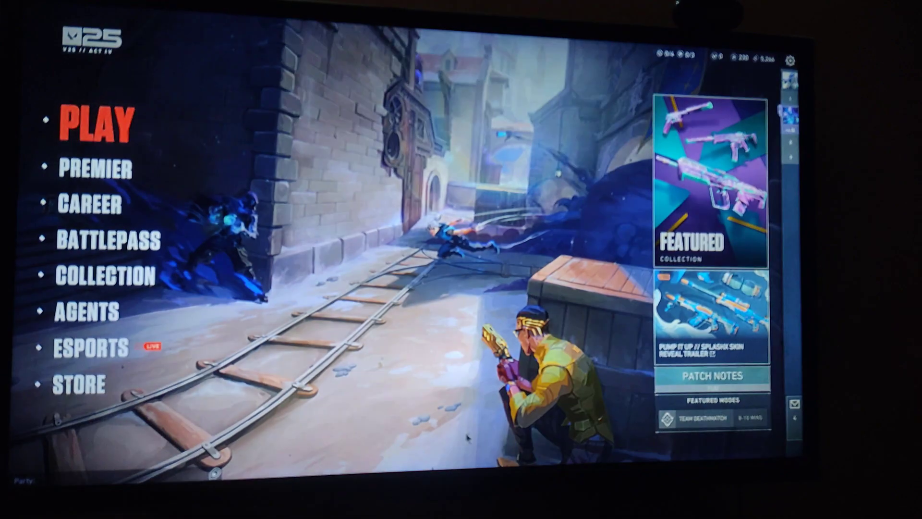
Start a practice session in The Range from the play lobby
{"action": "left_click", "coordinate": [95, 135]}
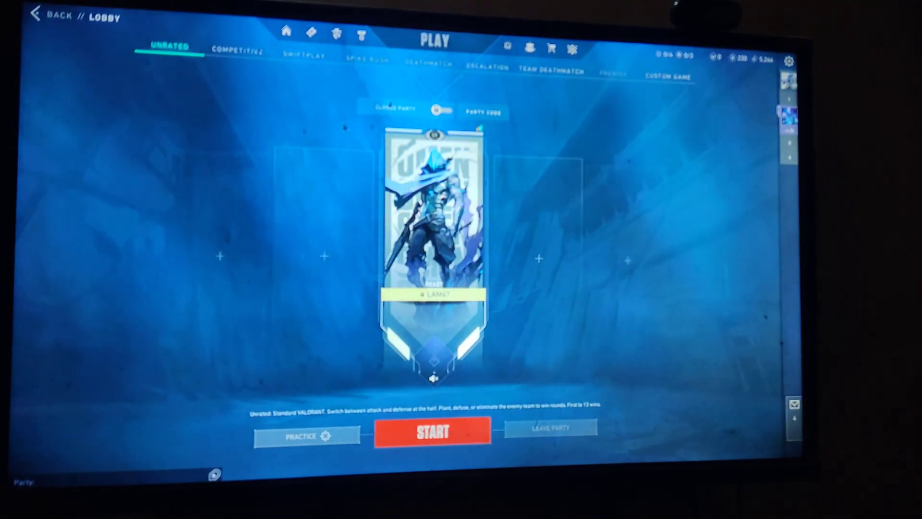
{"action": "left_click", "coordinate": [331, 439]}
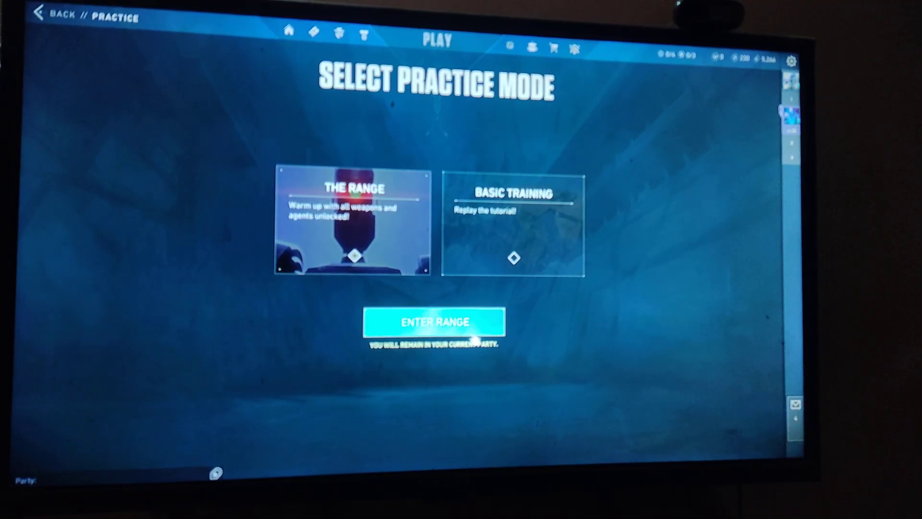
{"action": "left_click", "coordinate": [480, 334]}
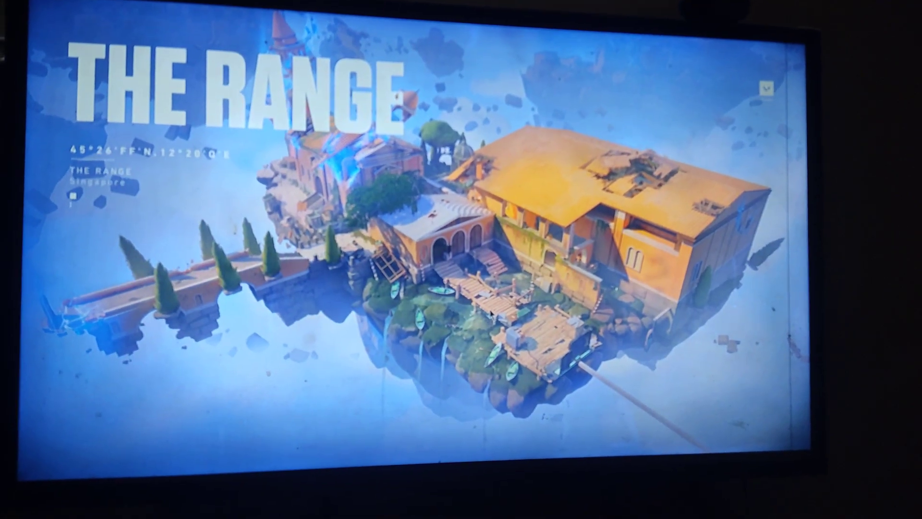